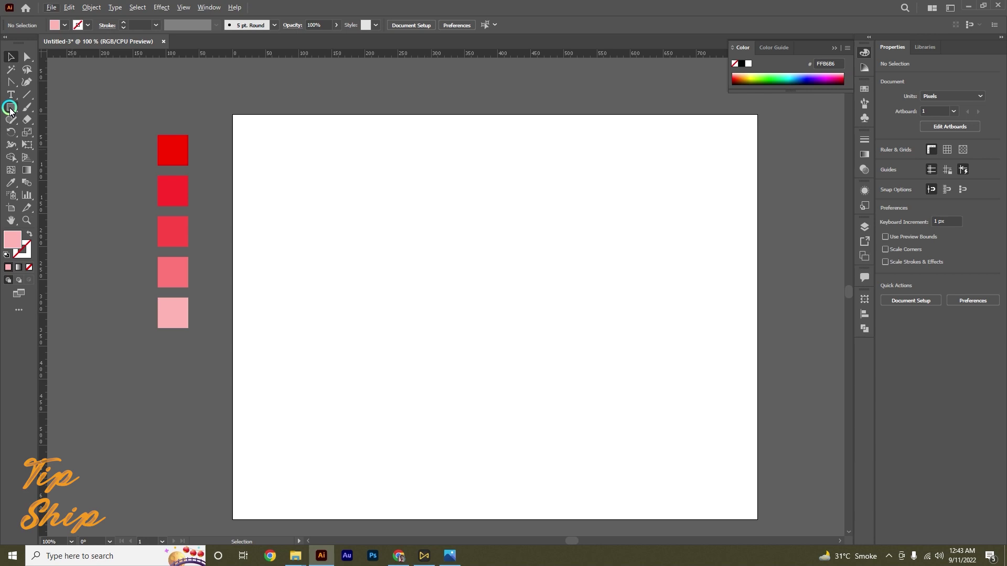
Draw a square about 283 px wide in the middle of the artboard with the Rectangle tool.
click(10, 108)
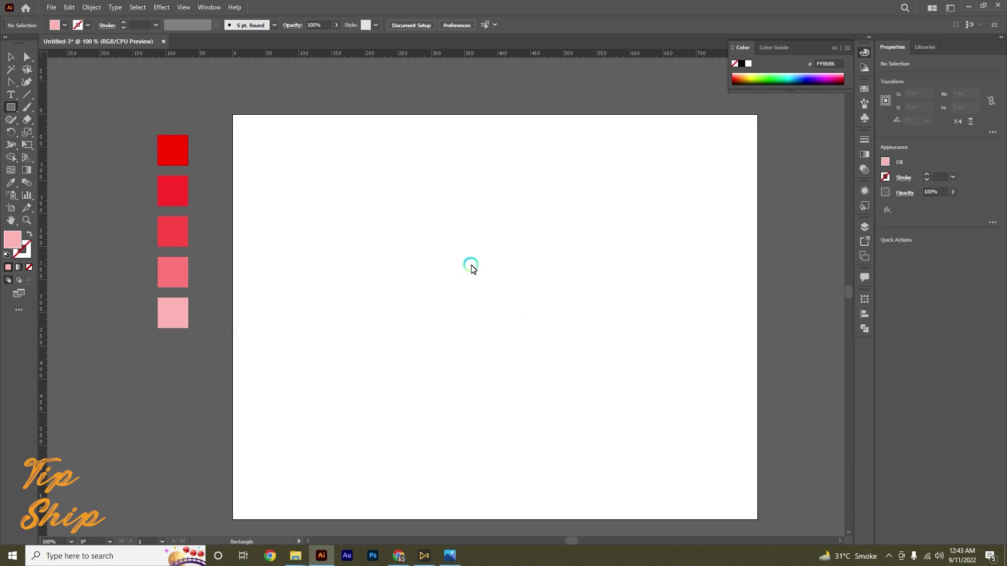
drag(471, 267, 524, 362)
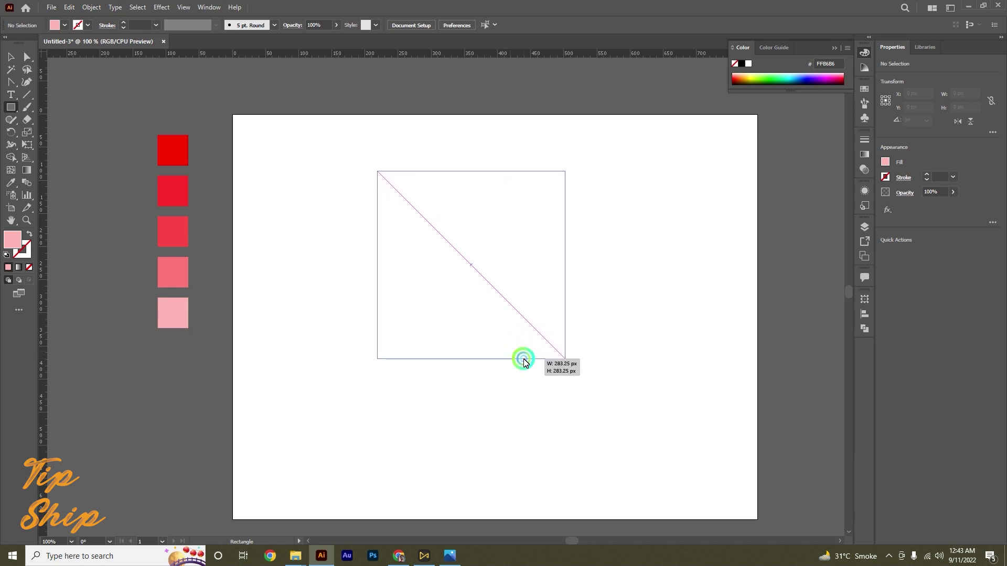
drag(524, 362, 523, 362)
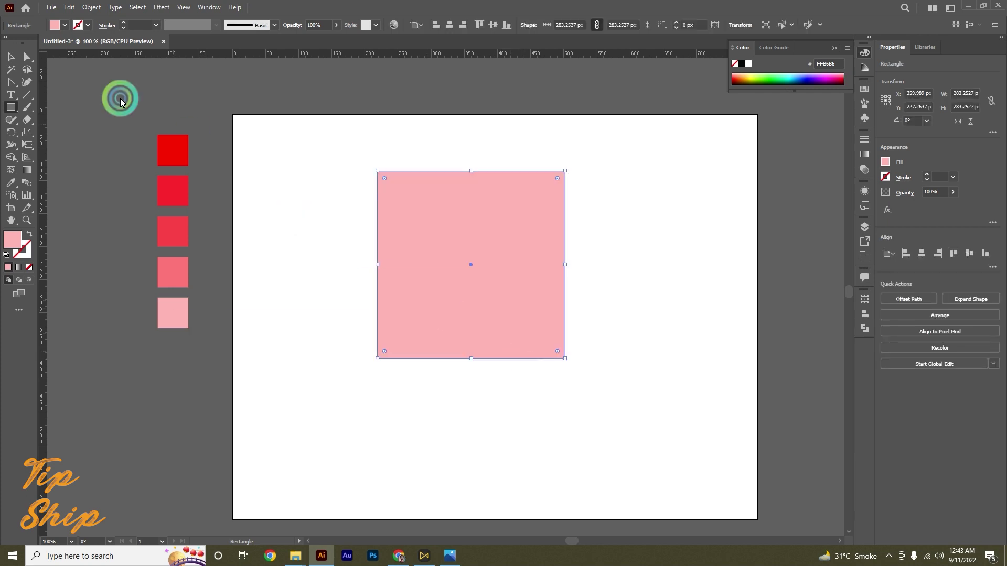
Align the square to the horizontal and vertical center of the artboard.
click(10, 56)
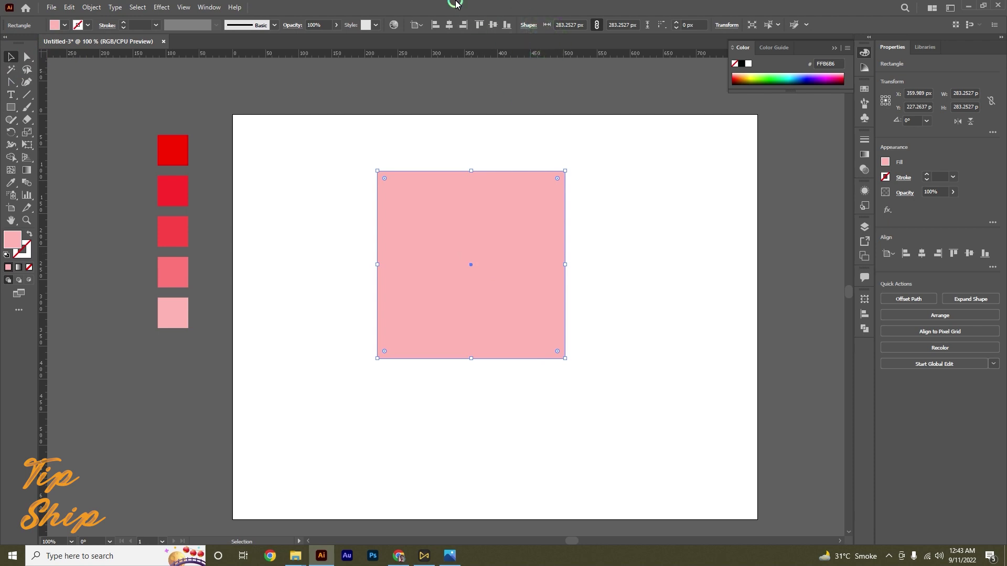
click(449, 25)
click(493, 25)
click(644, 208)
scroll(465, 188, down, 1)
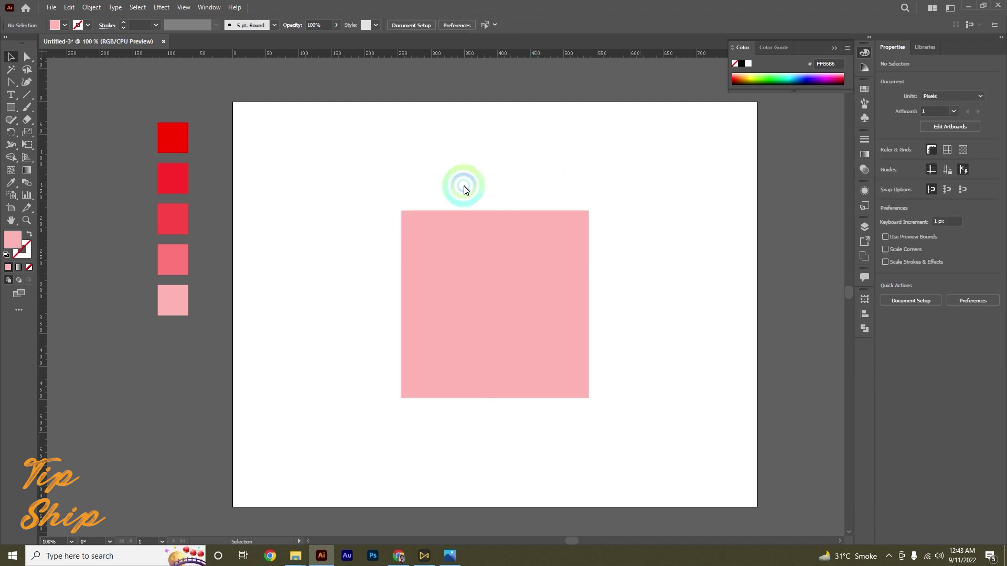
scroll(467, 263, down, 2)
scroll(485, 266, up, 2)
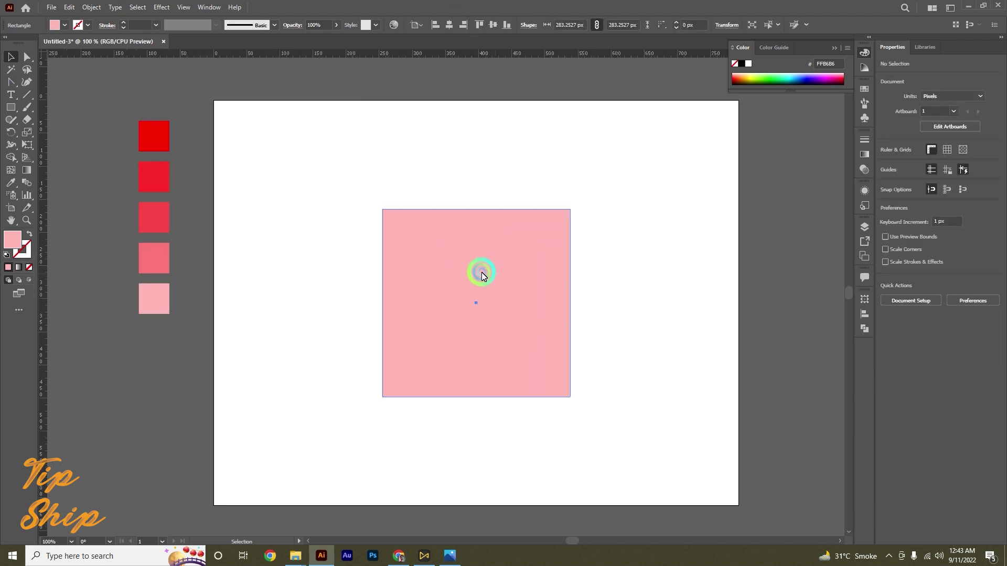
Fill the square with the pure red of the topmost palette swatch using the Eyedropper.
click(479, 272)
click(10, 183)
click(154, 137)
click(11, 56)
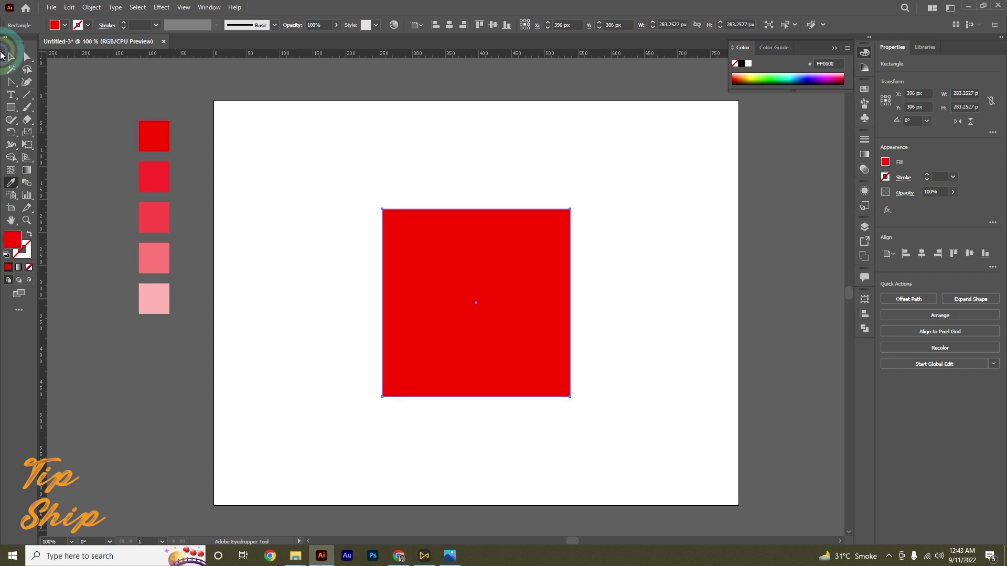
click(643, 314)
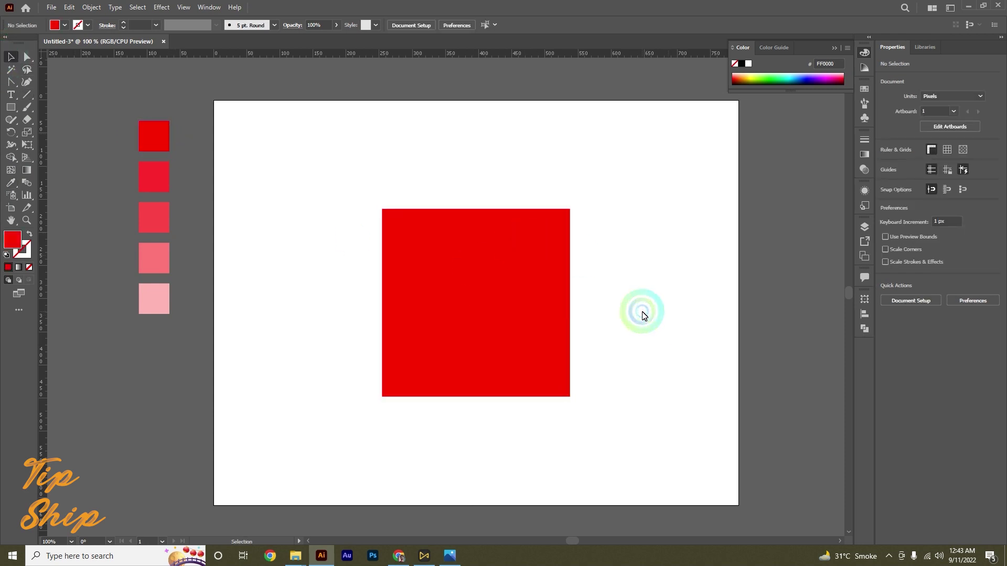
Rotate the red square 45° so it stands on its corner as a diamond.
click(513, 315)
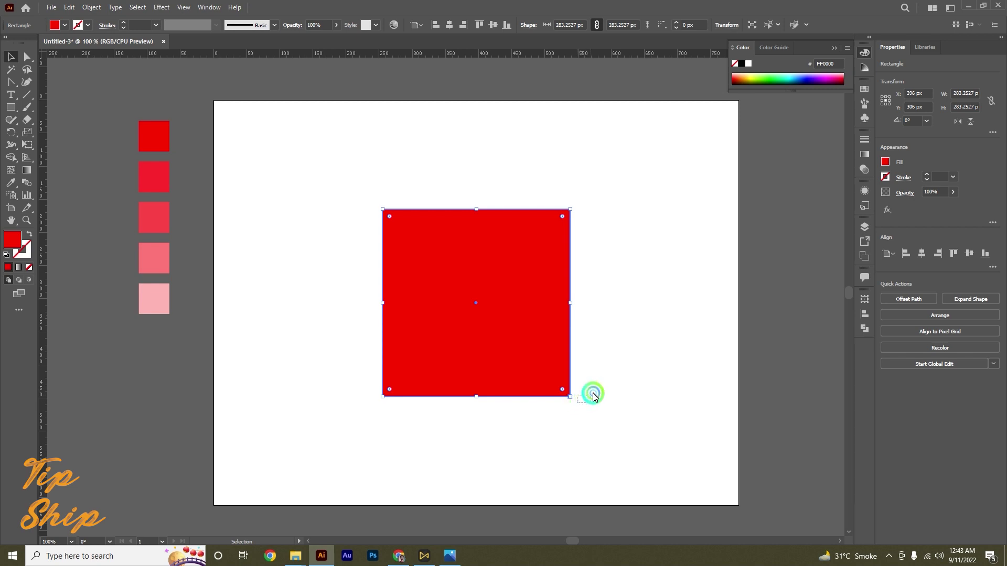
drag(573, 406, 591, 340)
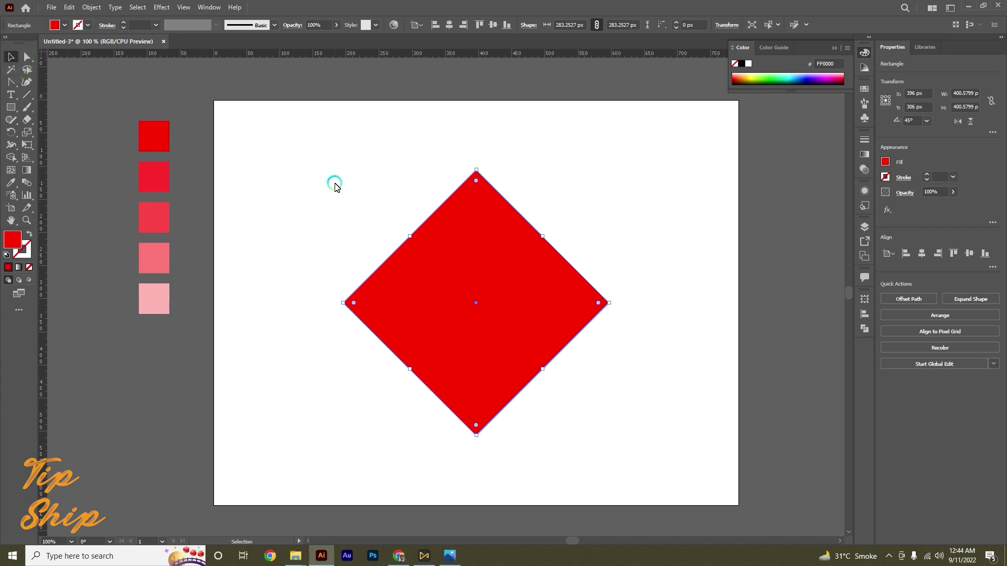
click(335, 184)
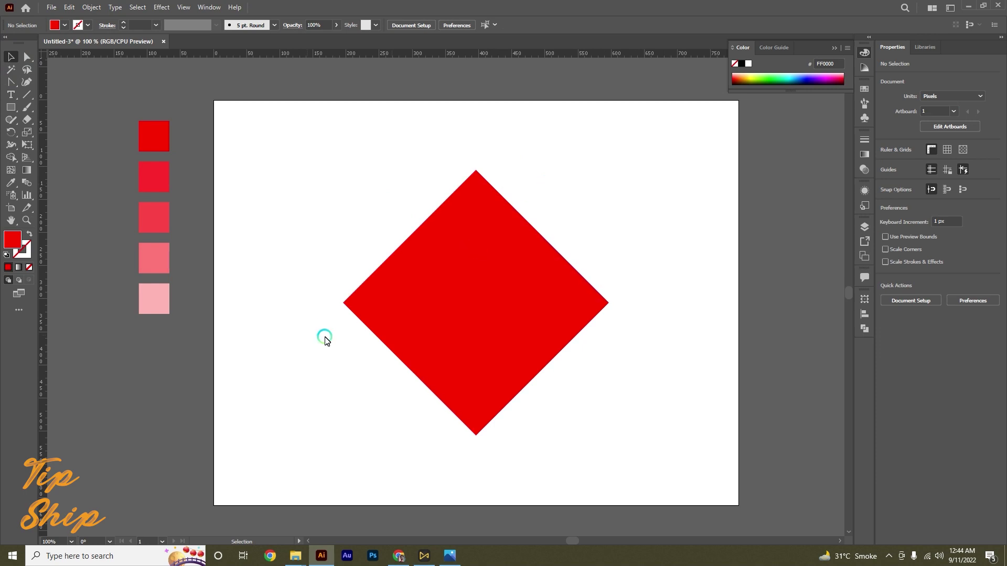
Activate the Anchor Point tool from the Pen tool group.
drag(8, 89, 47, 82)
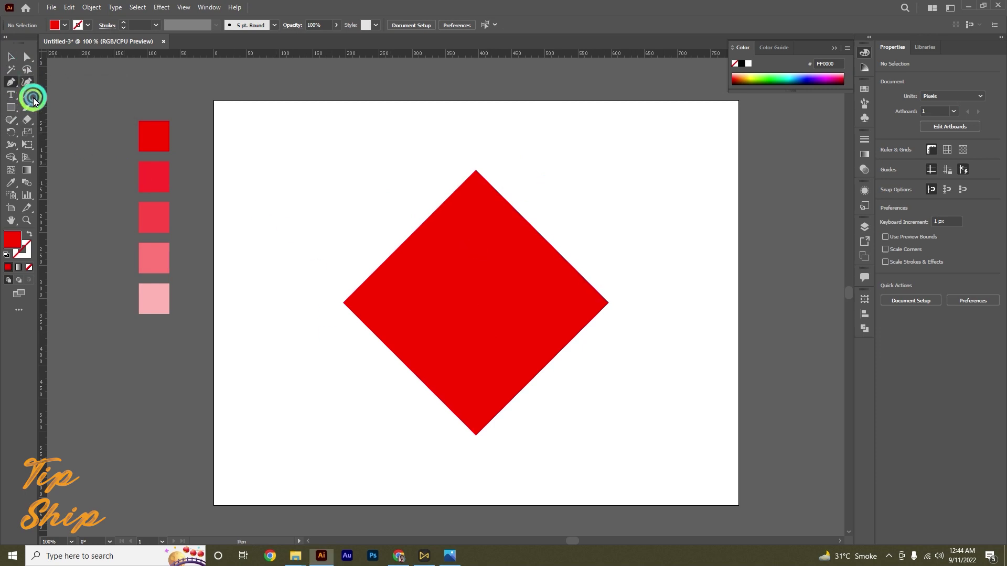
click(7, 89)
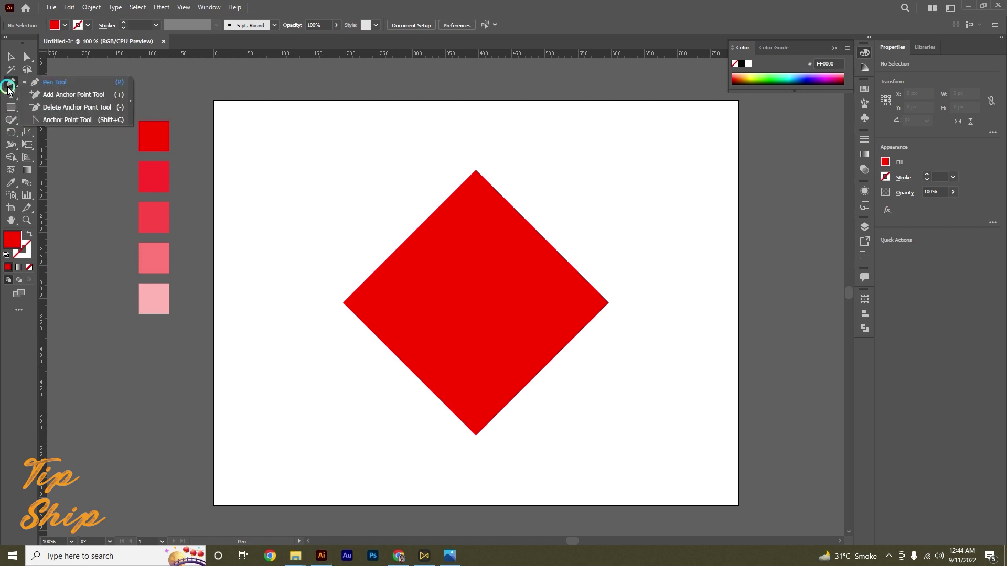
drag(11, 87, 61, 120)
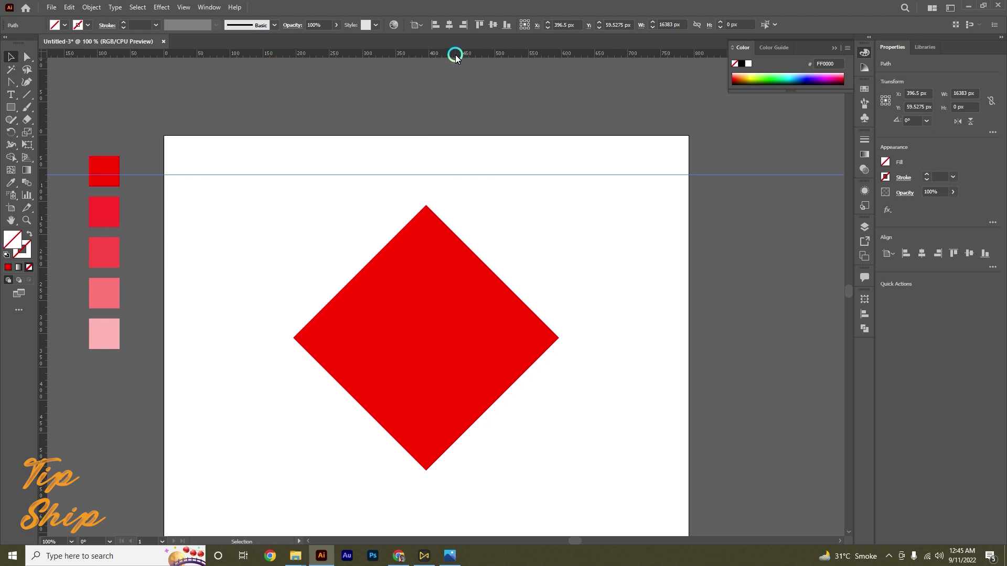
drag(450, 55, 461, 171)
mouse_move(445, 47)
mouse_down()
mouse_move(445, 81)
mouse_move(542, 85)
mouse_move(535, 56)
mouse_move(631, 56)
mouse_move(400, 26)
mouse_move(442, 27)
mouse_move(432, 189)
mouse_move(467, 30)
mouse_move(477, 168)
mouse_move(441, 42)
mouse_up()
drag(445, 55, 456, 155)
key(ctrl+z)
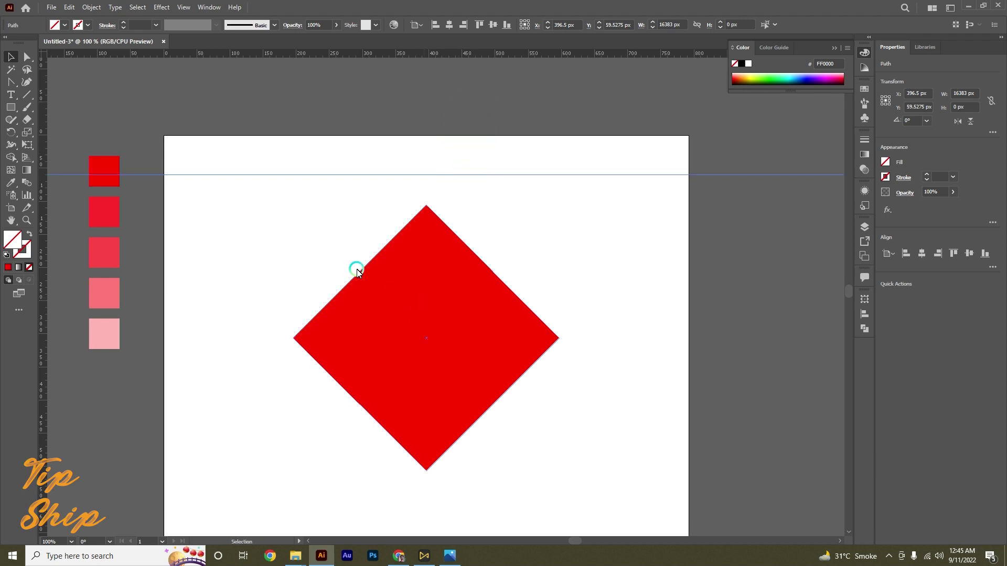
Bend the diamond's upper-left edge outward into a round arc with the Anchor Point tool until it touches the horizontal guide.
click(11, 84)
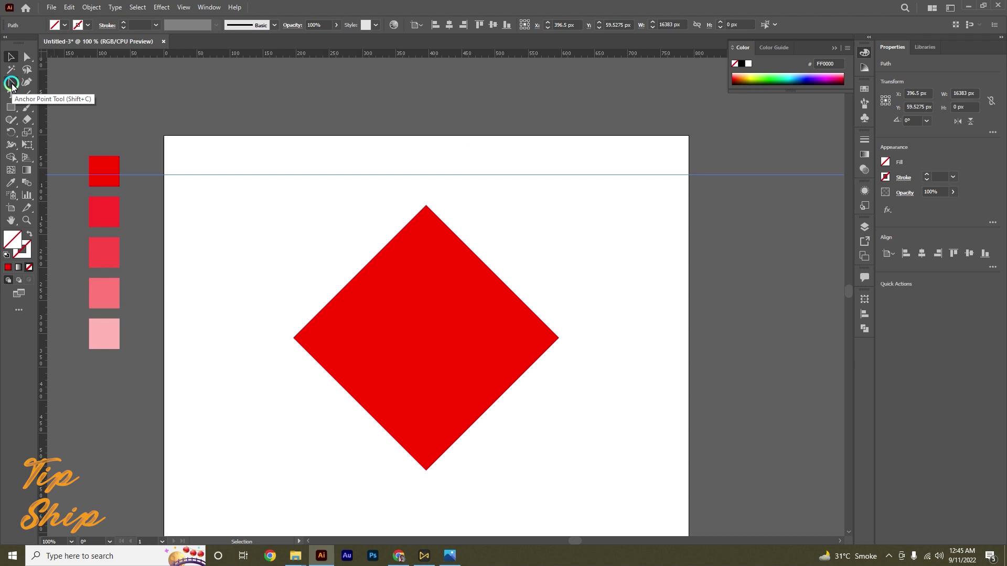
click(12, 83)
click(412, 287)
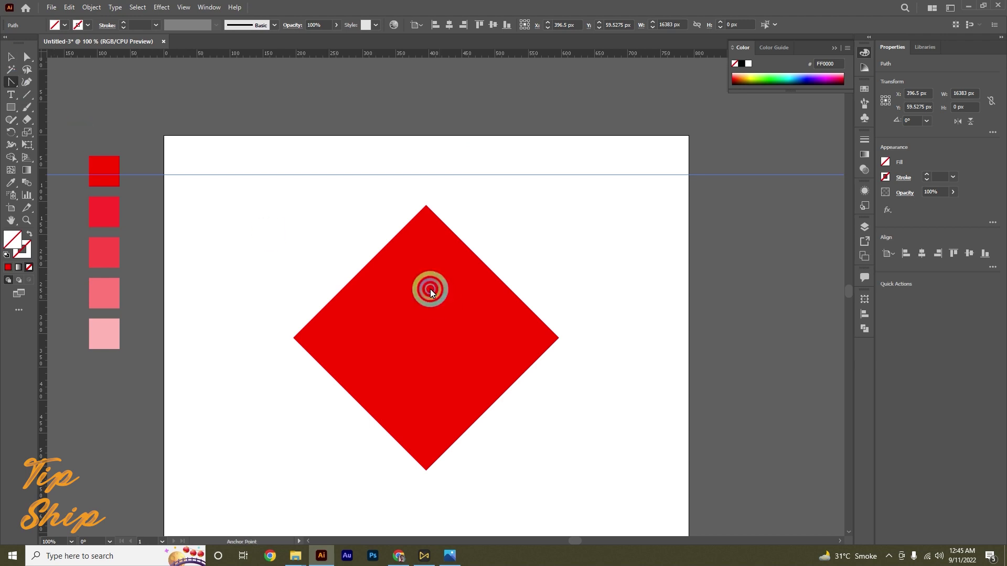
click(361, 271)
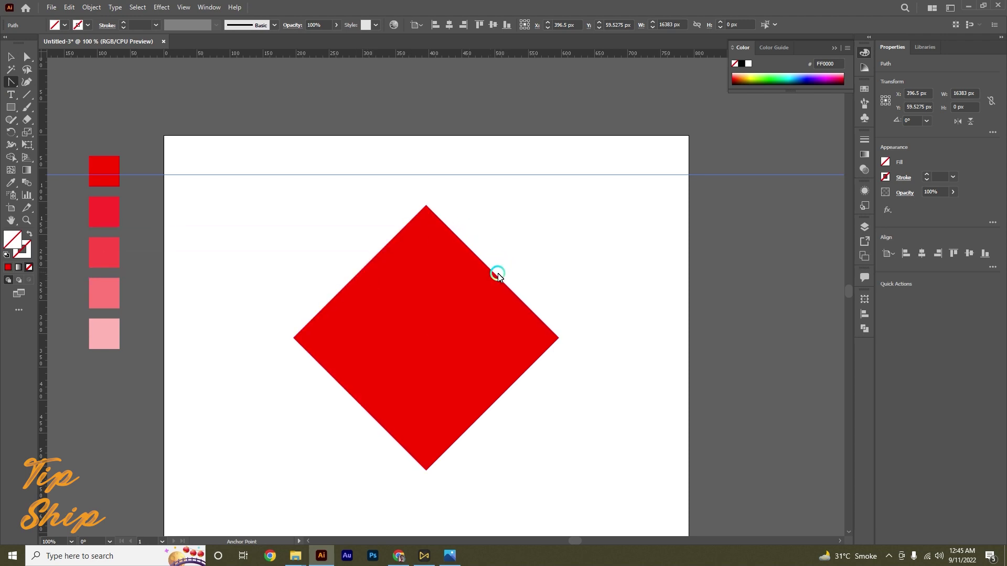
click(361, 271)
click(354, 274)
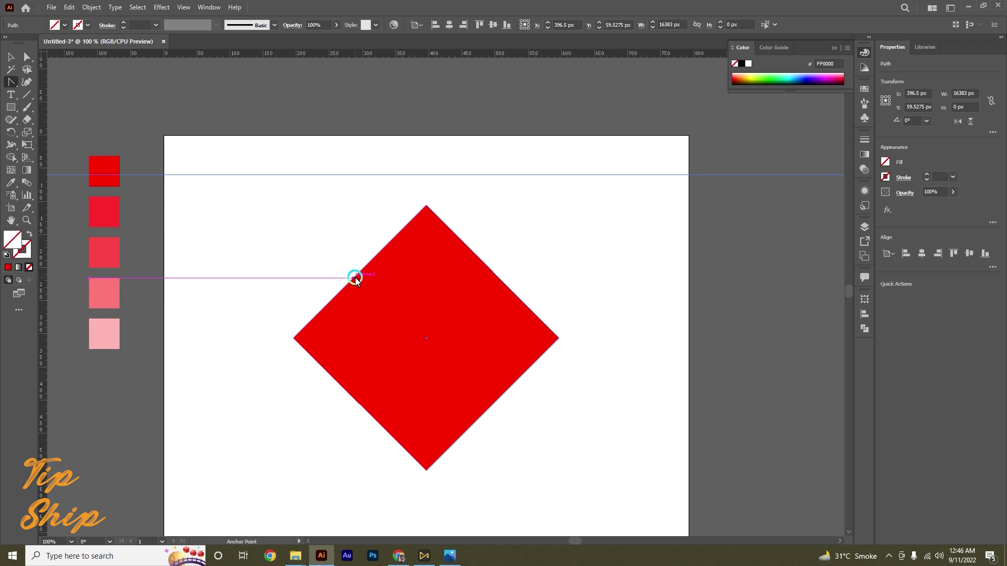
drag(355, 278, 289, 210)
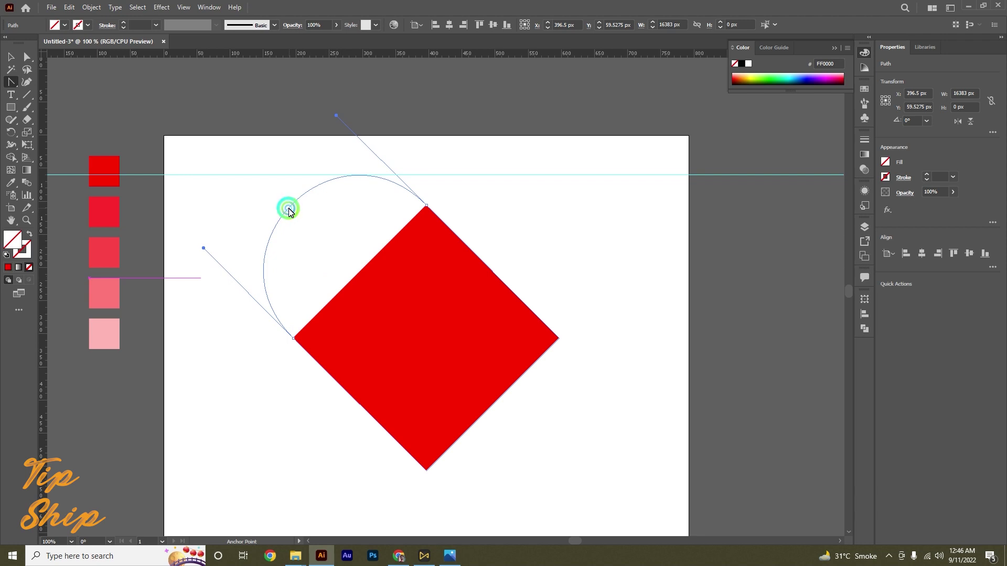
drag(289, 209, 288, 208)
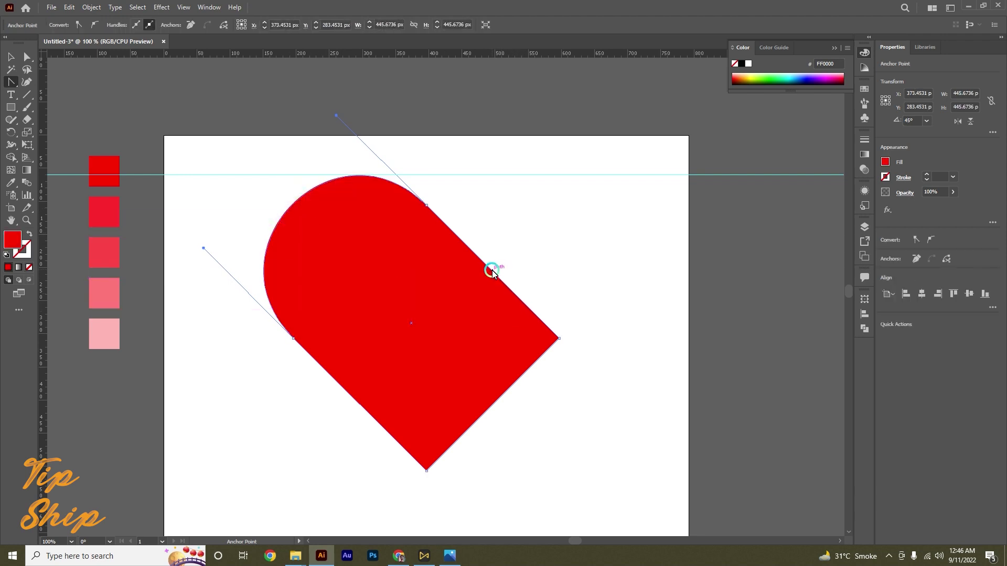
Bend the diamond's upper-right edge outward to the guide to complete a symmetrical heart, and remove the guide.
drag(489, 267, 566, 211)
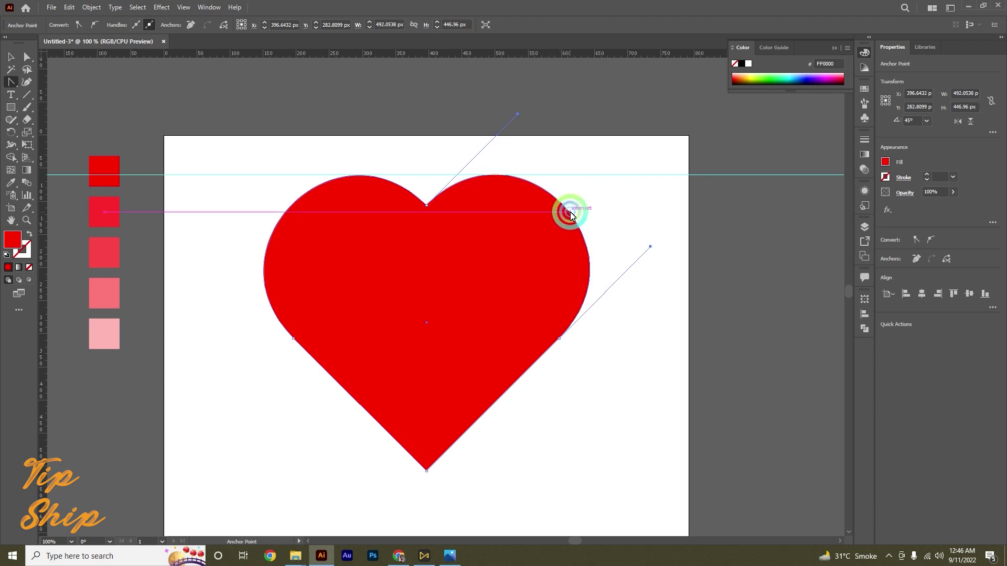
click(10, 56)
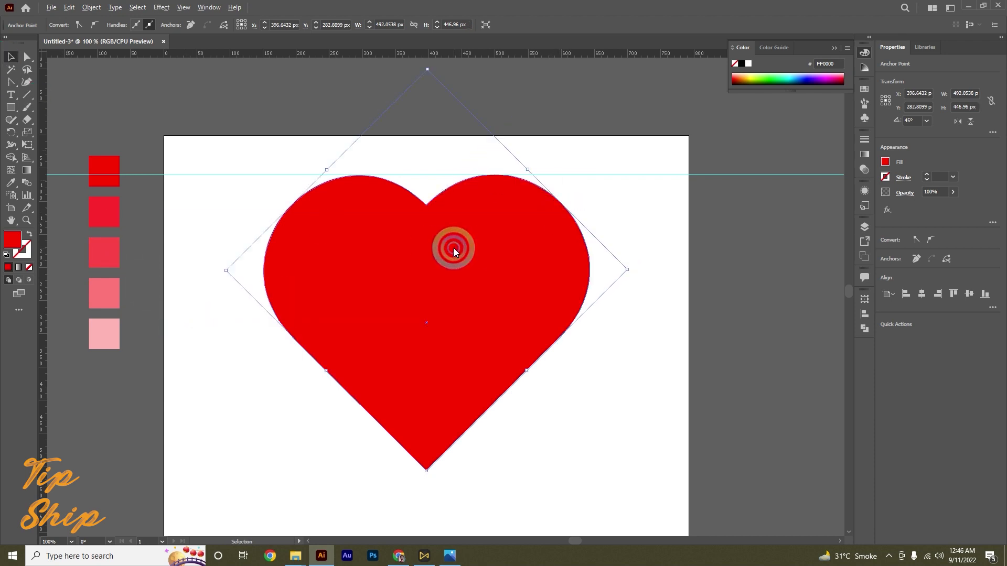
scroll(454, 247, down, 1)
click(691, 347)
click(693, 348)
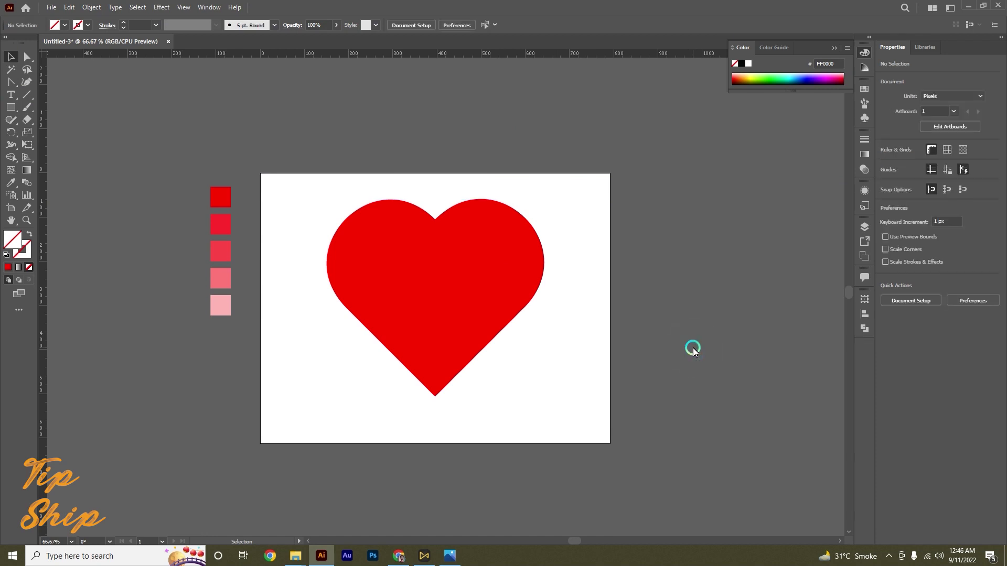
Move the heart straight down to about Y 317 px, near the artboard's vertical middle.
scroll(481, 295, up, 2)
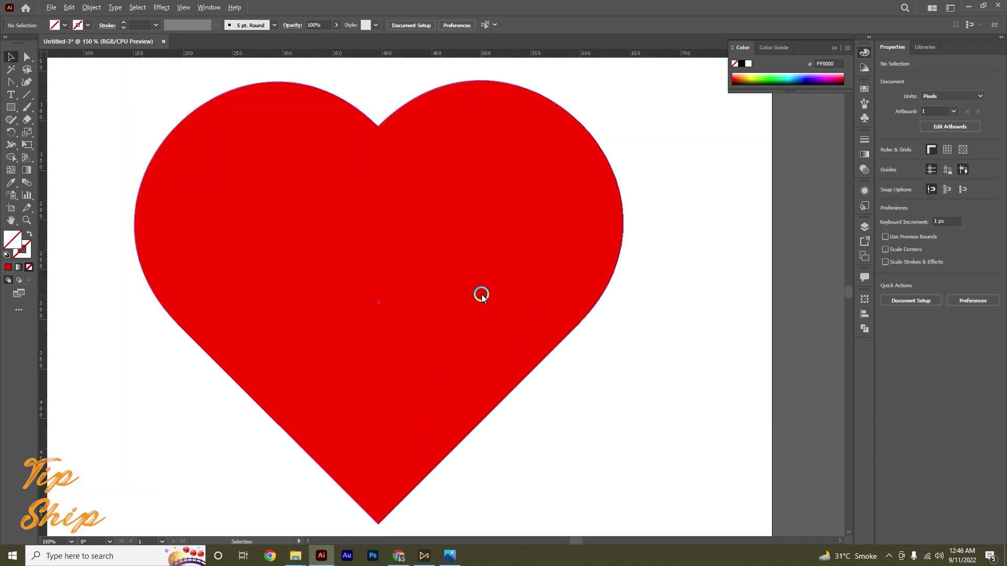
scroll(481, 295, down, 1)
scroll(481, 294, down, 1)
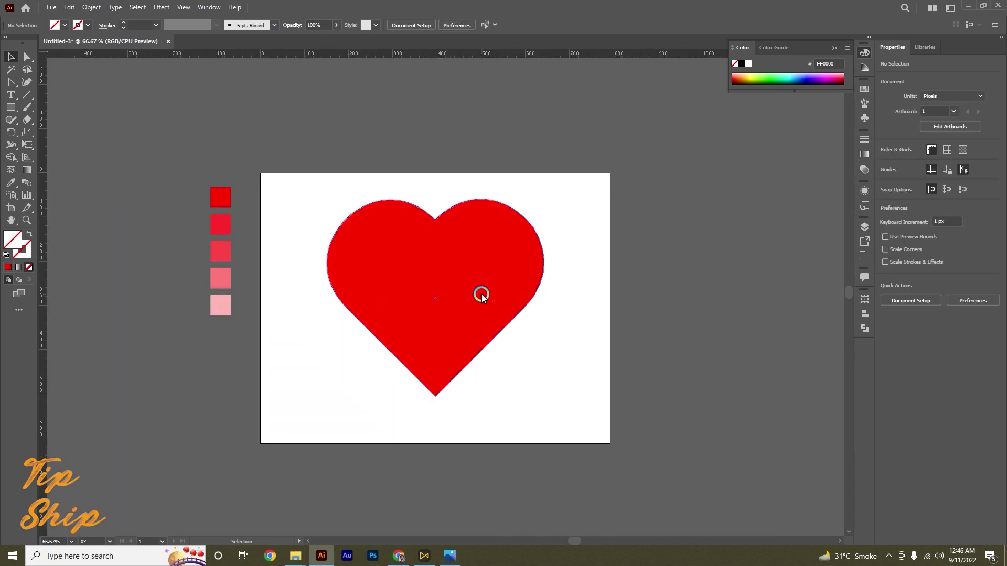
click(476, 294)
drag(476, 293, 451, 290)
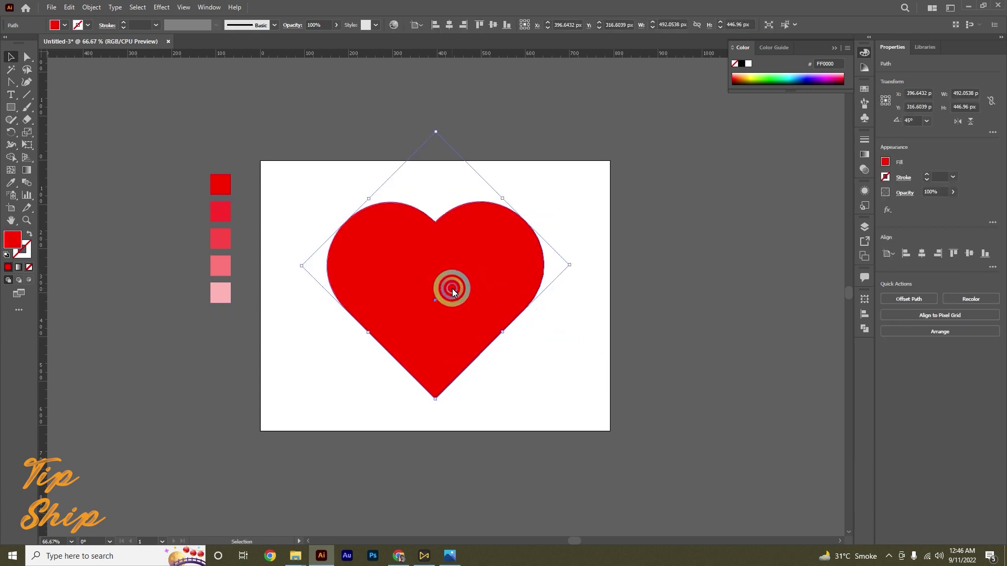
click(505, 352)
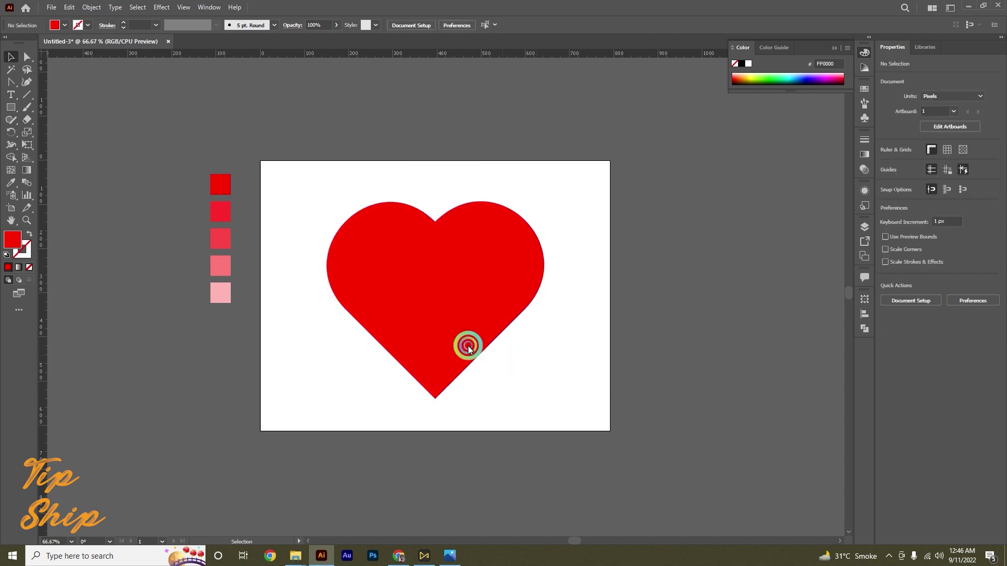
scroll(317, 294, down, 1)
scroll(555, 336, up, 1)
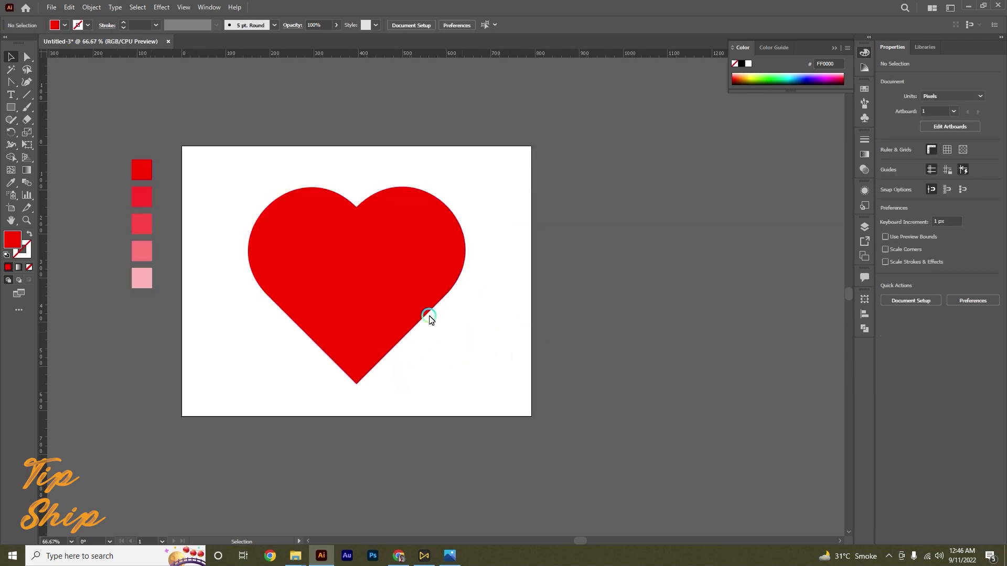
Duplicate the heart into three progressively smaller copies, the smaller two about 296 and 184 px wide, and nest them inside the original.
drag(341, 281, 642, 292)
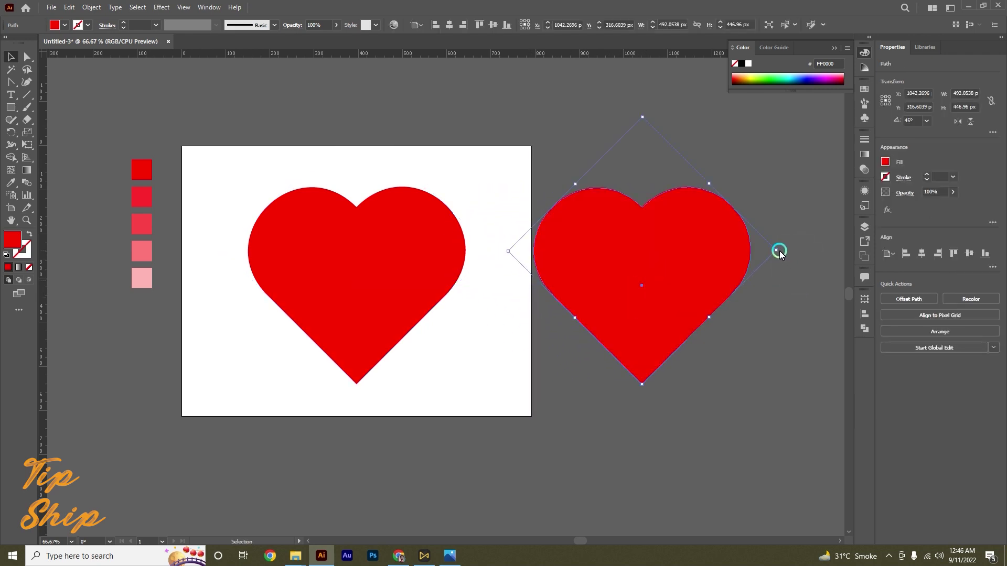
drag(778, 252, 752, 256)
drag(667, 276, 674, 332)
drag(754, 299, 745, 305)
drag(739, 305, 738, 305)
mouse_move(637, 306)
mouse_down()
mouse_move(344, 272)
mouse_move(633, 302)
mouse_up()
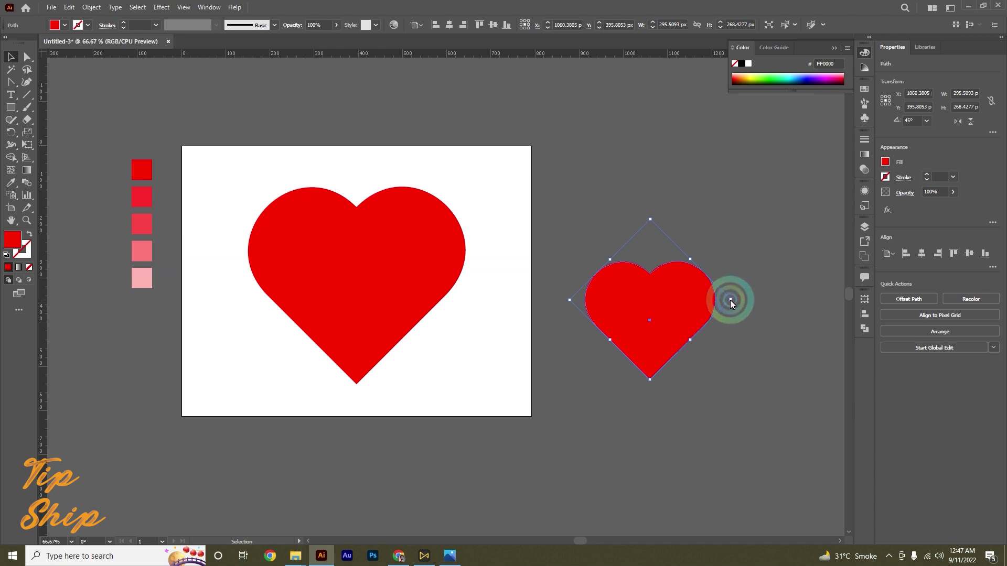
drag(729, 300, 365, 285)
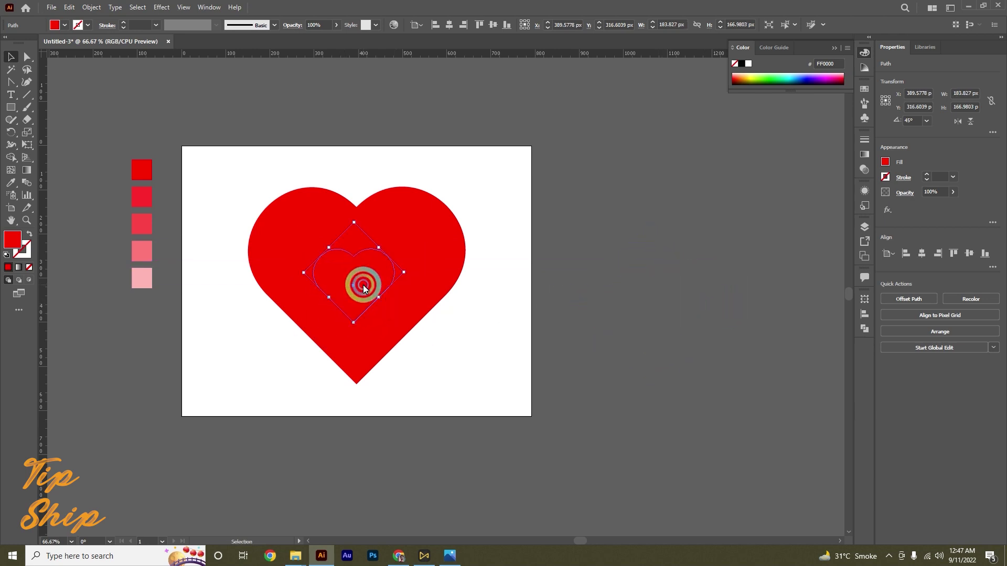
Select all four hearts and align them by their horizontal and vertical centers.
drag(338, 135, 414, 471)
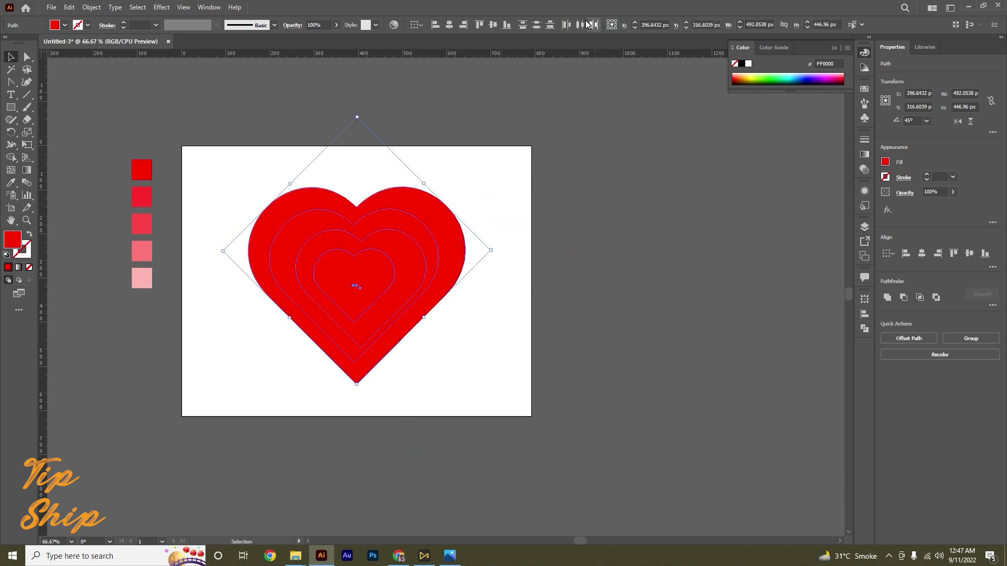
click(463, 25)
click(441, 25)
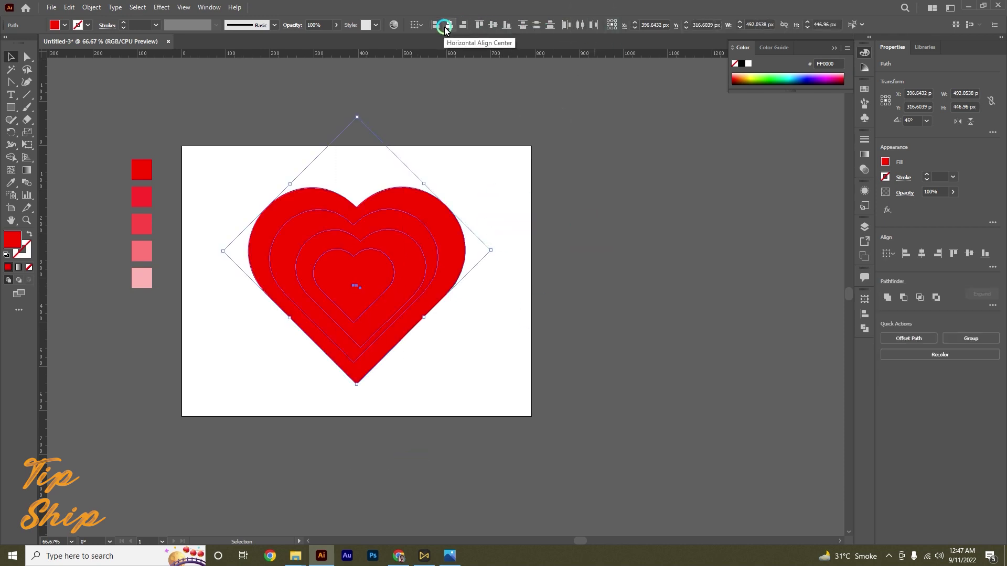
click(446, 25)
click(508, 25)
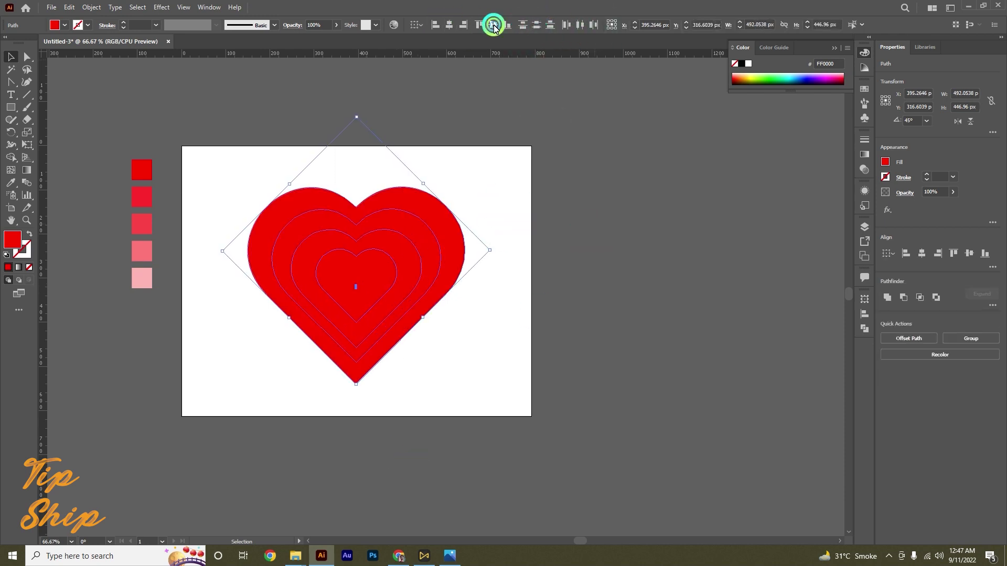
Recolor the second-largest heart by sampling the palette's second red swatch with the Eyedropper.
click(577, 151)
click(386, 355)
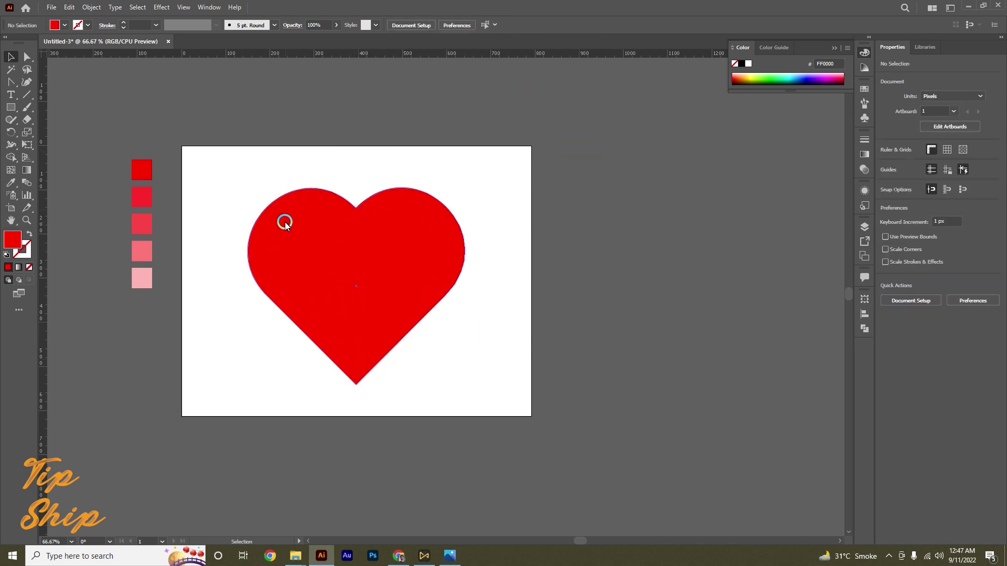
click(265, 215)
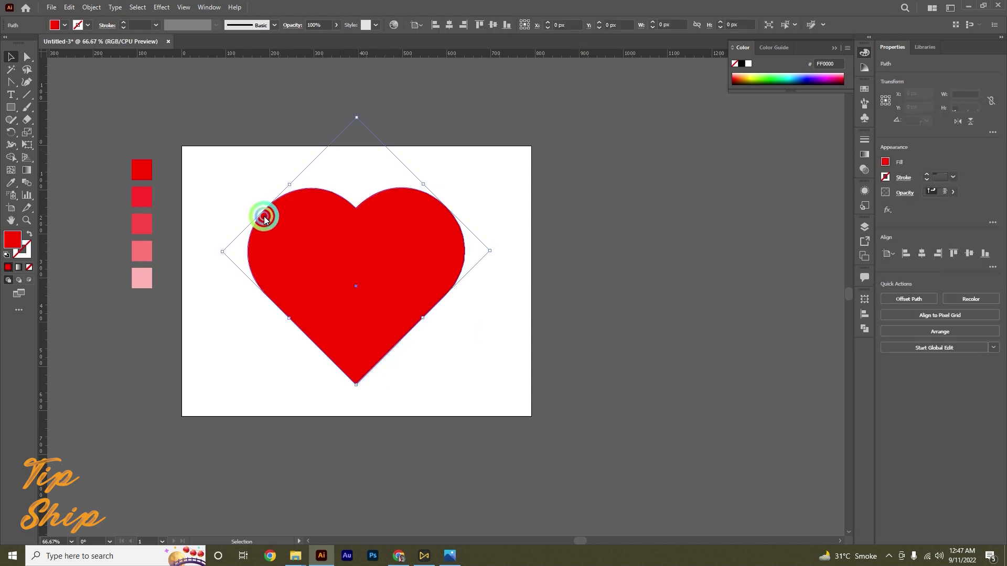
click(294, 227)
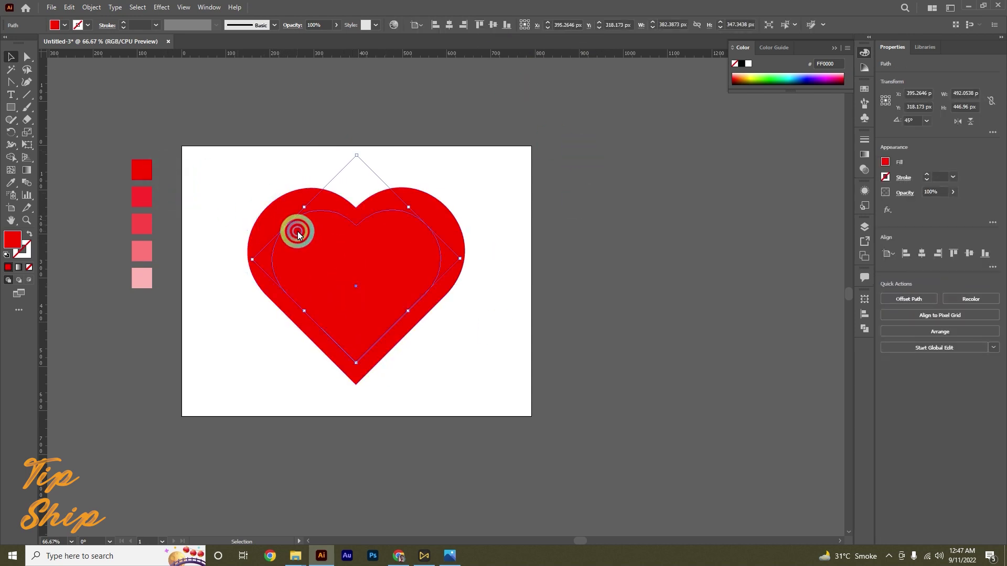
click(9, 187)
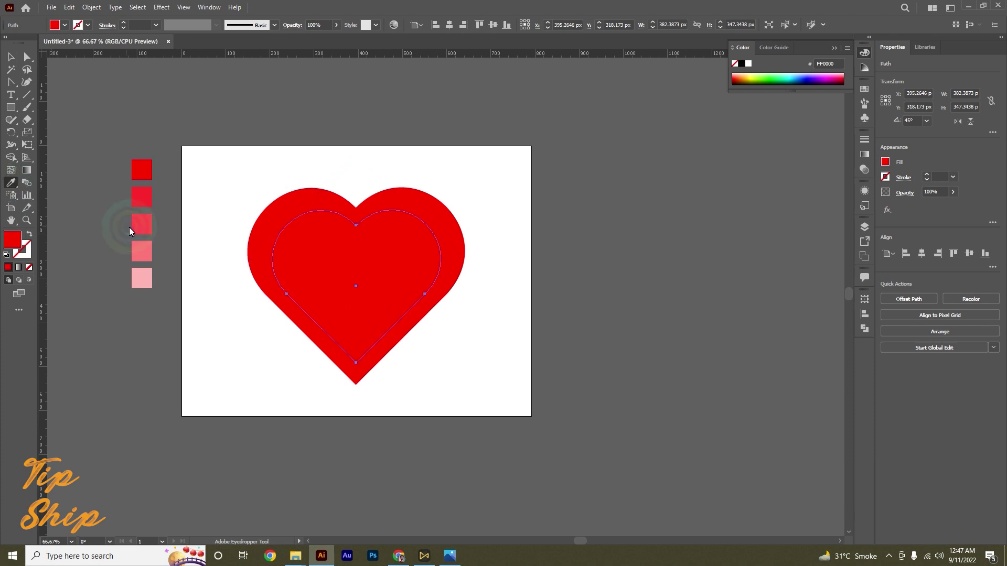
click(145, 198)
click(392, 213)
click(375, 315)
click(372, 308)
click(368, 281)
click(141, 200)
click(141, 200)
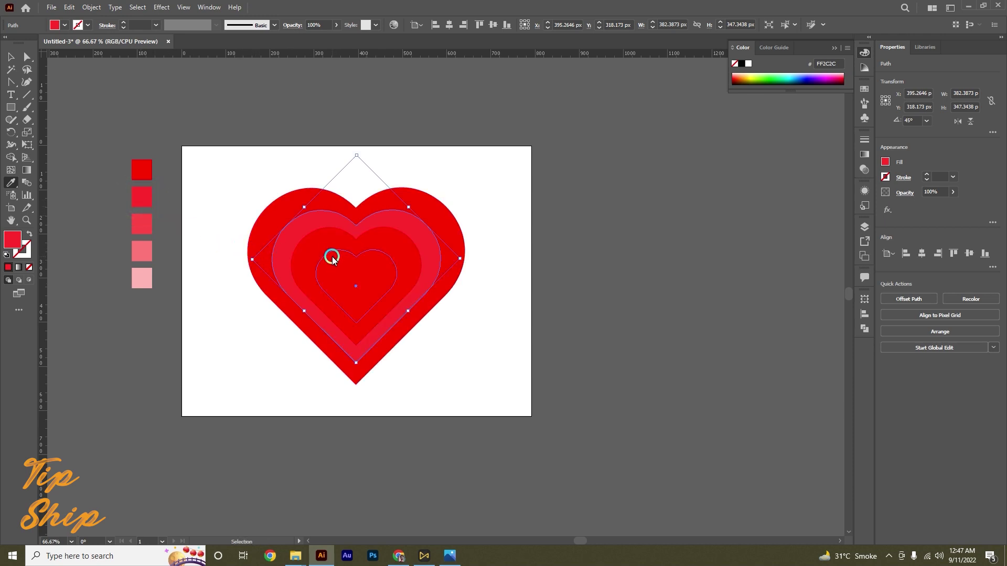
Recolor the third-largest heart with the color sampled from the palette's third swatch.
ctrl+click(308, 245)
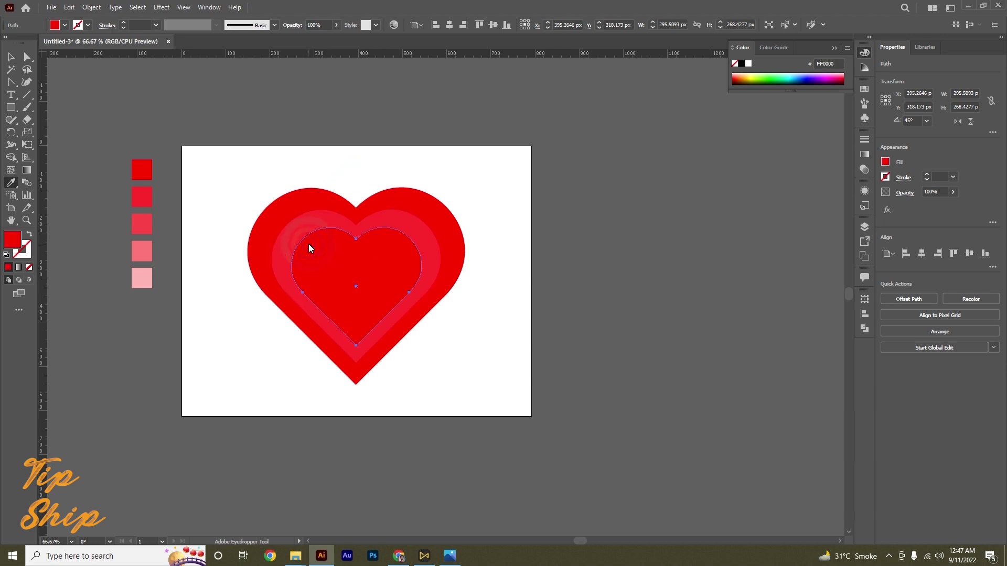
click(11, 58)
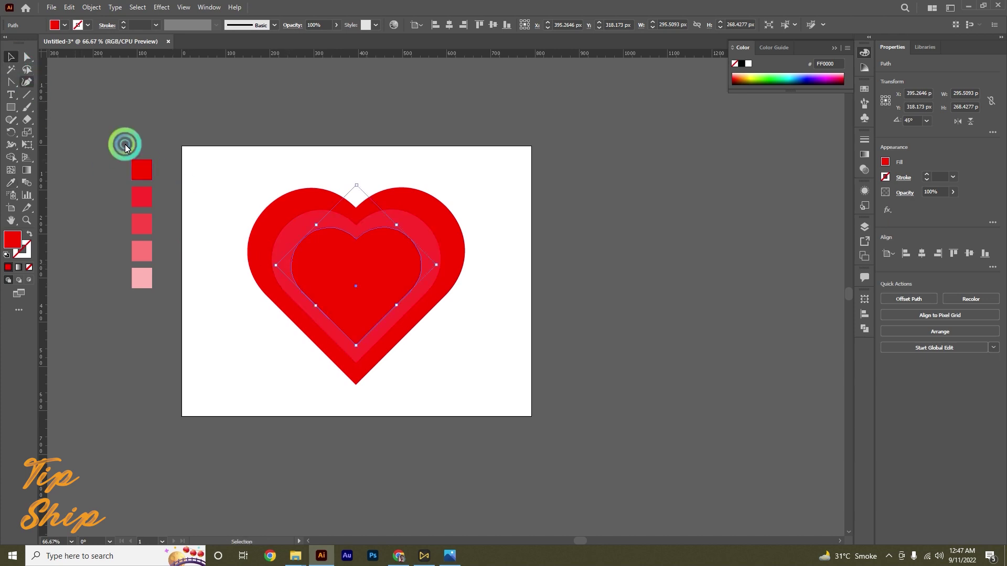
click(227, 344)
click(300, 255)
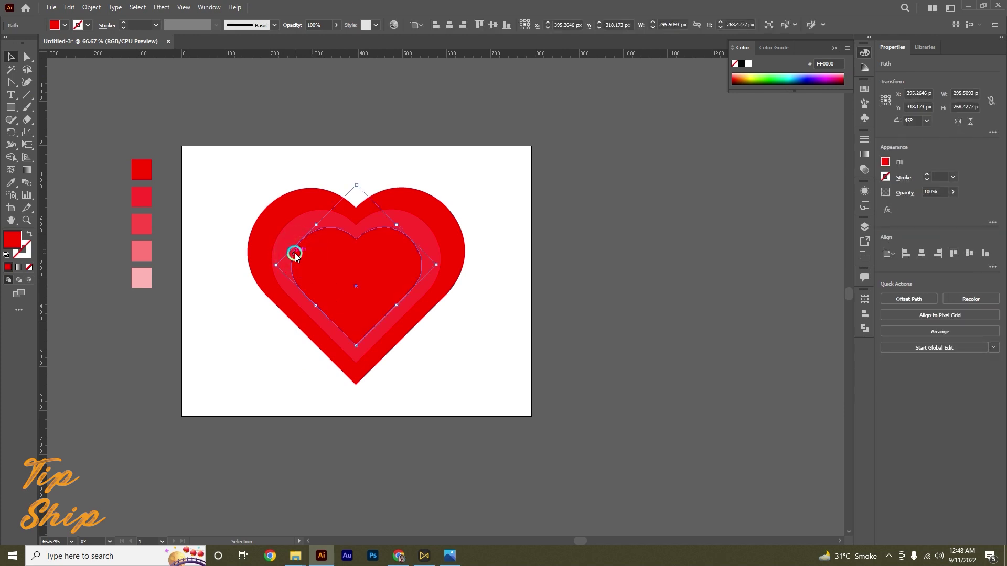
key(a)
click(317, 252)
key(v)
click(10, 182)
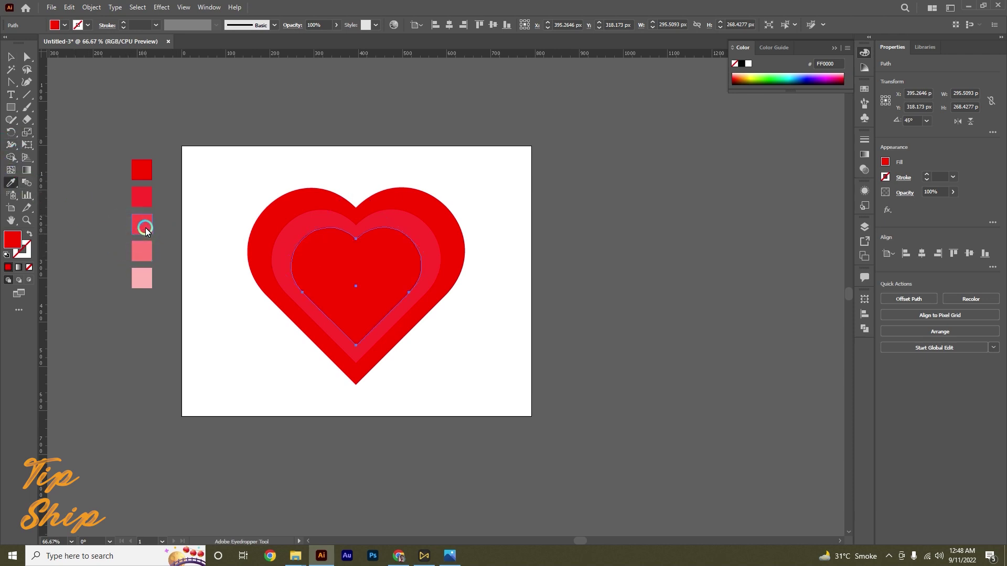
click(142, 223)
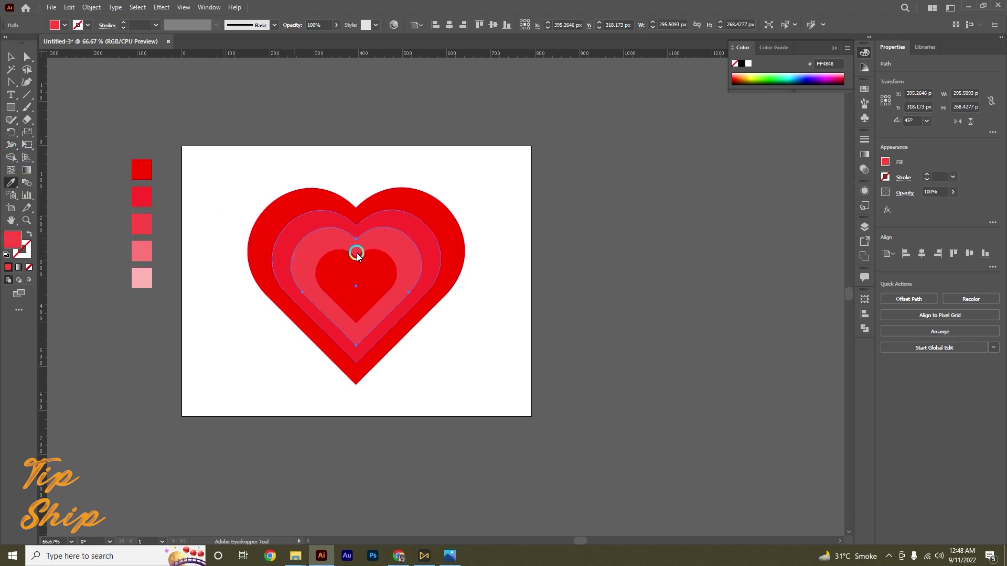
Fill the smallest heart with the pink sampled from the palette's fourth swatch.
key(ctrl)
ctrl+click(332, 266)
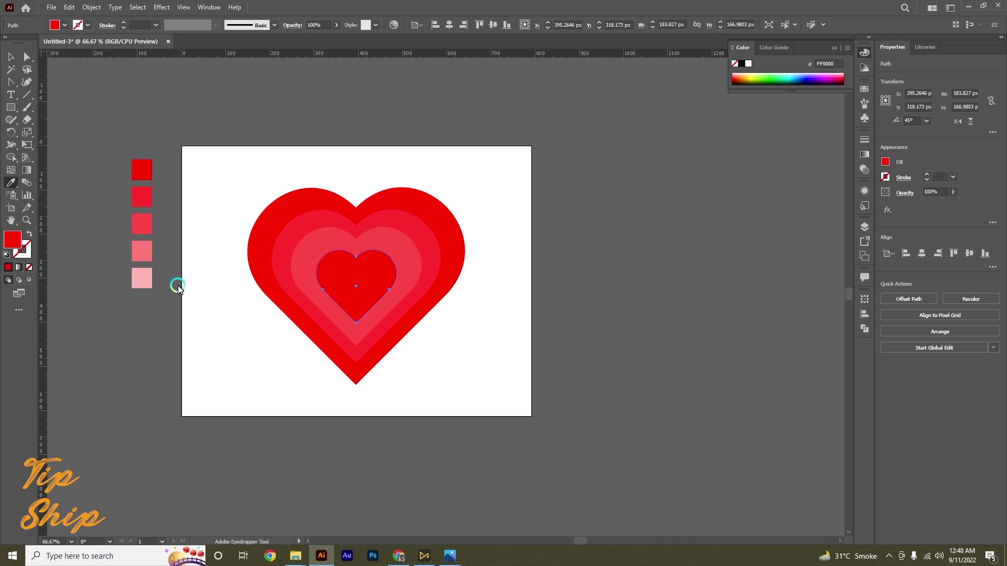
click(142, 253)
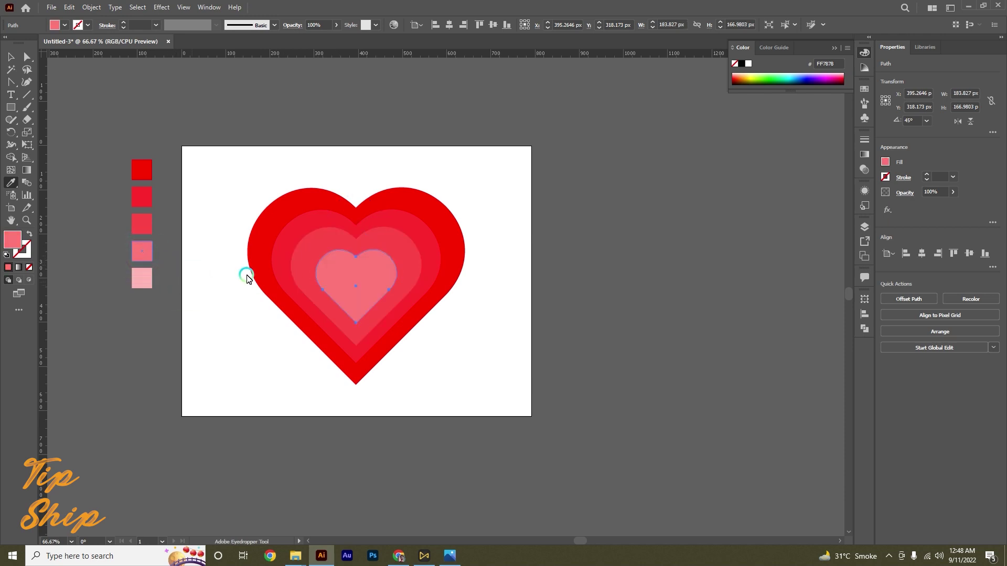
Add a smaller copy of the innermost heart, about 98 px wide, at its center and fill it with the palette's lightest pink.
click(7, 57)
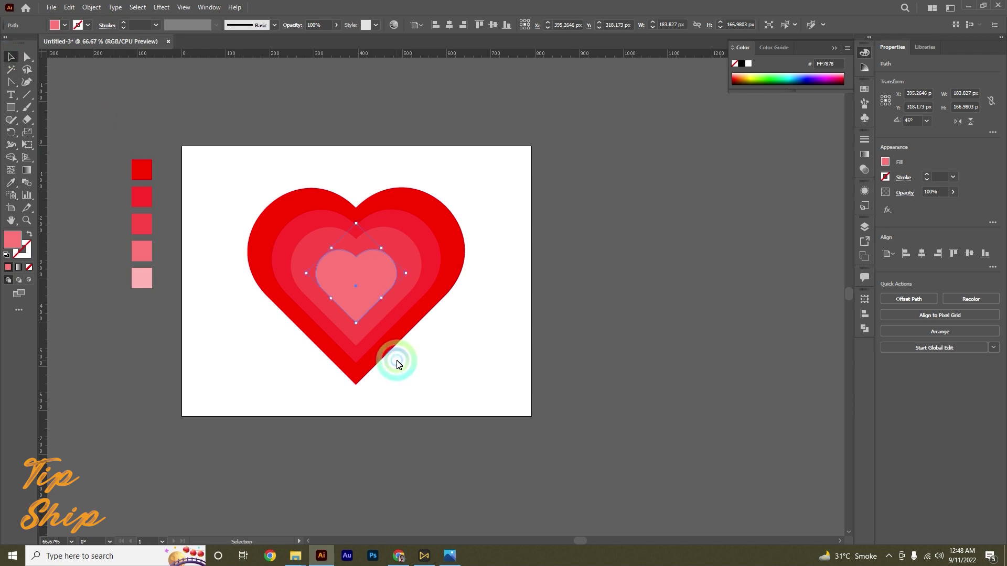
mouse_move(363, 289)
mouse_down()
mouse_move(557, 295)
mouse_move(585, 285)
mouse_move(361, 289)
mouse_up()
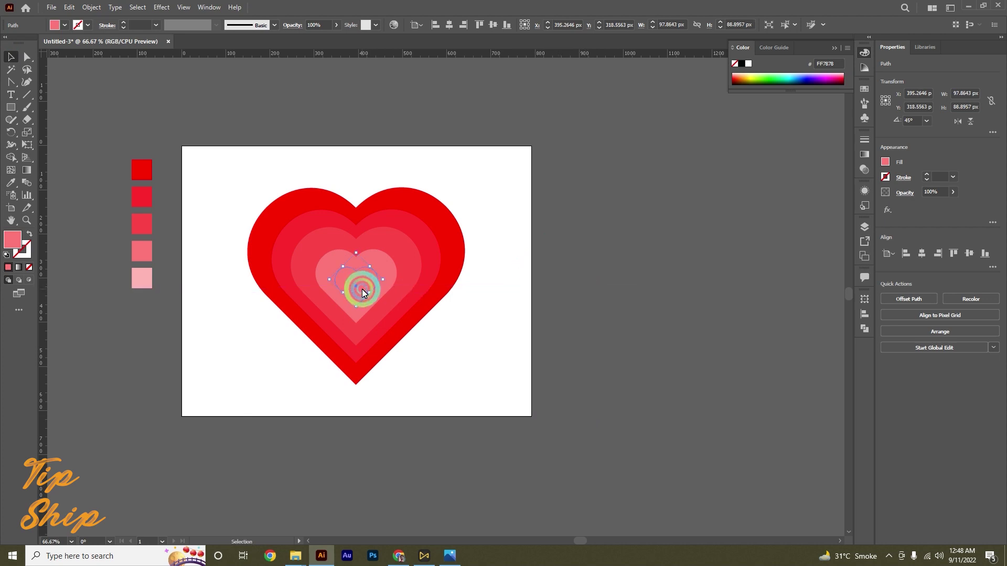
click(11, 182)
click(148, 281)
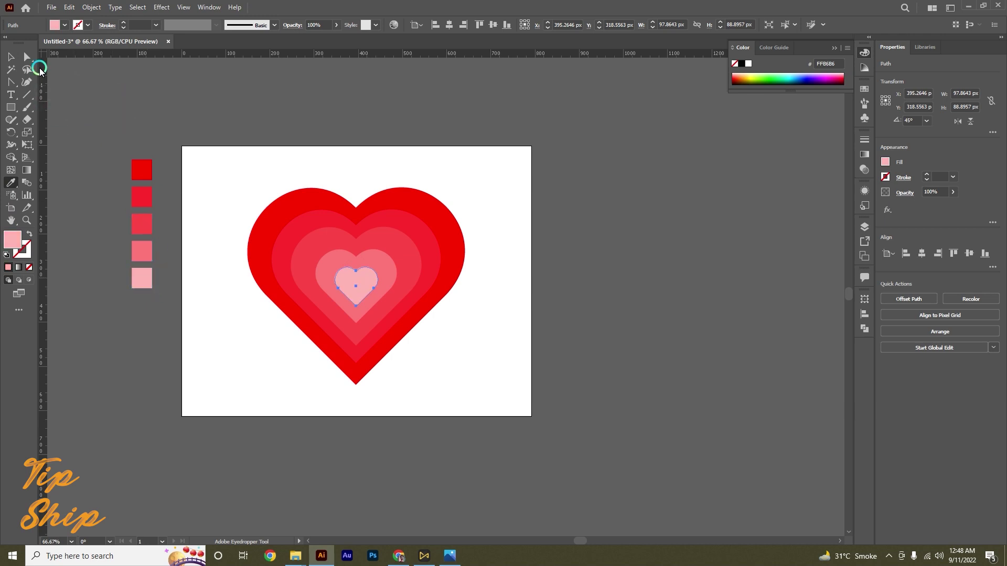
click(10, 57)
click(287, 131)
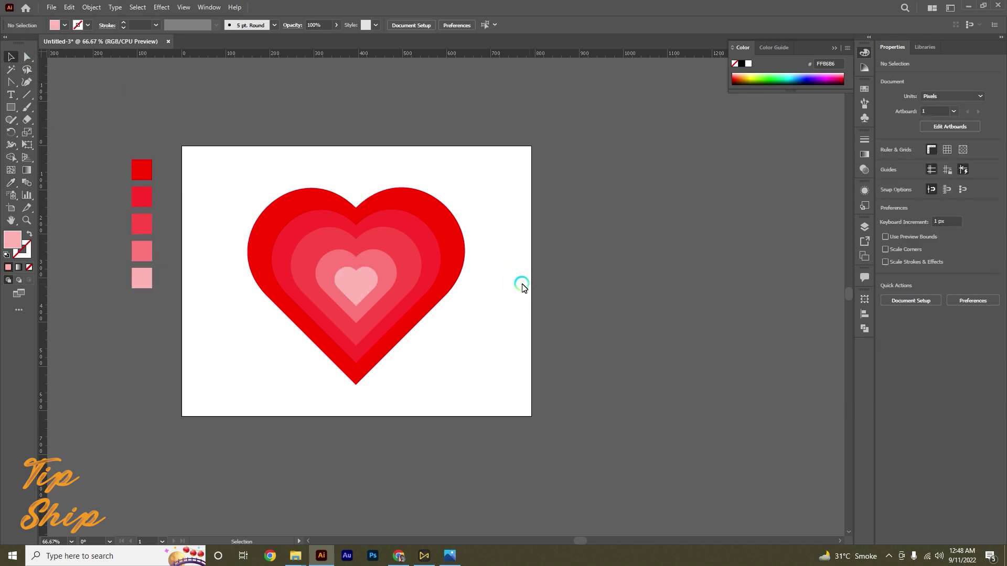
Group all five nested hearts into one object.
drag(315, 120, 428, 381)
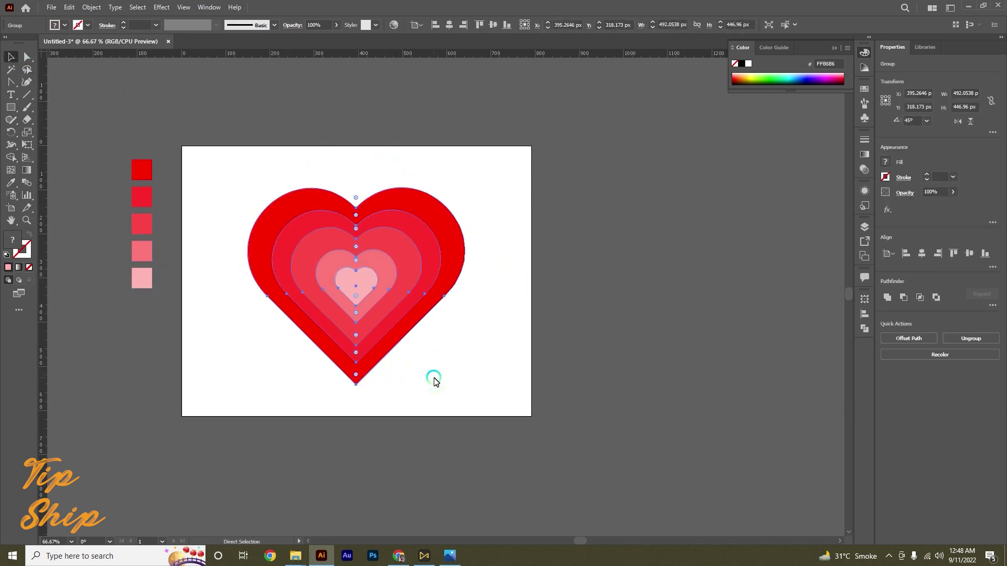
key(ctrl+g)
click(480, 366)
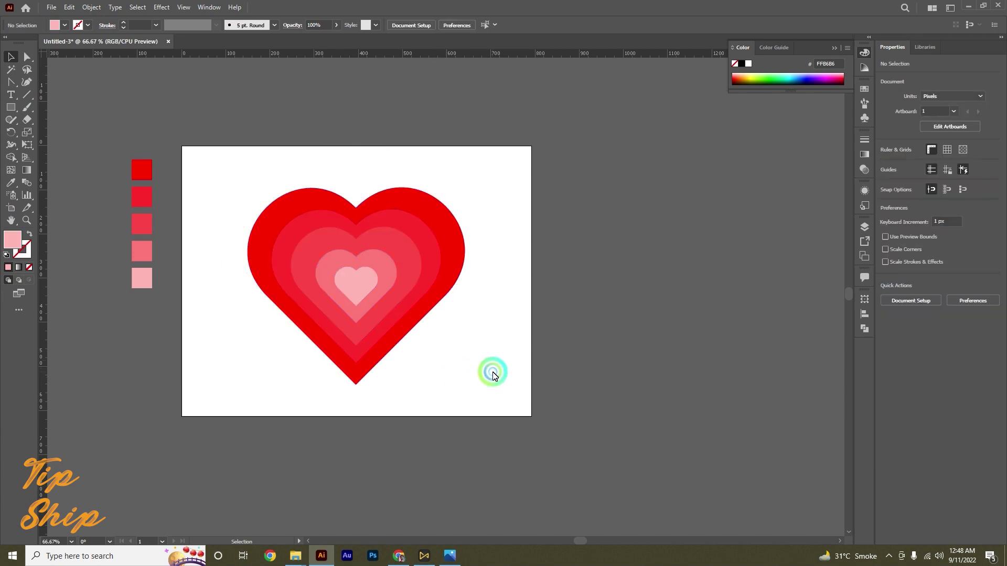
Try moving the heart group down and to the left on the artboard as one unit.
scroll(311, 312, up, 1)
drag(369, 247, 285, 284)
scroll(468, 315, down, 2)
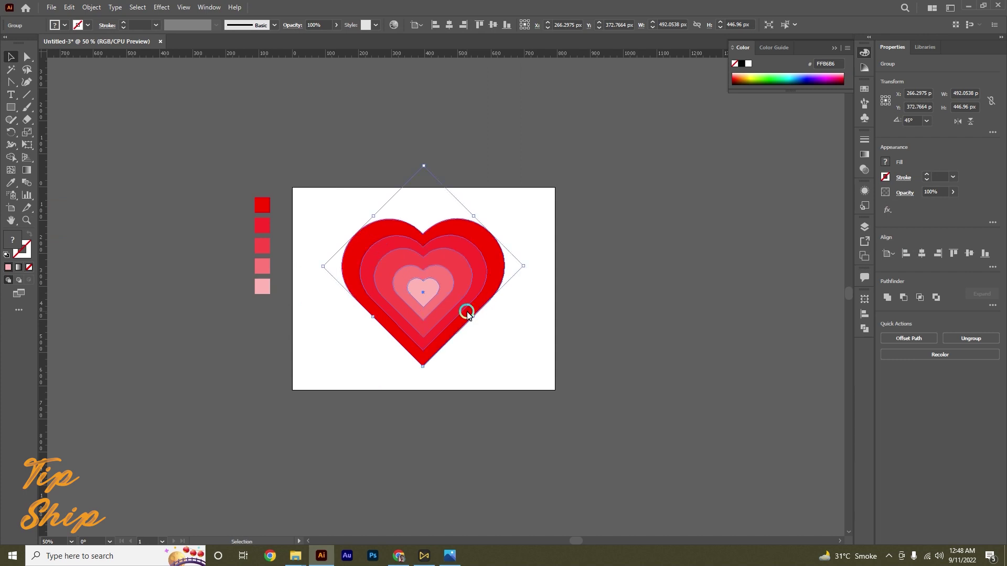
click(532, 353)
scroll(474, 336, up, 1)
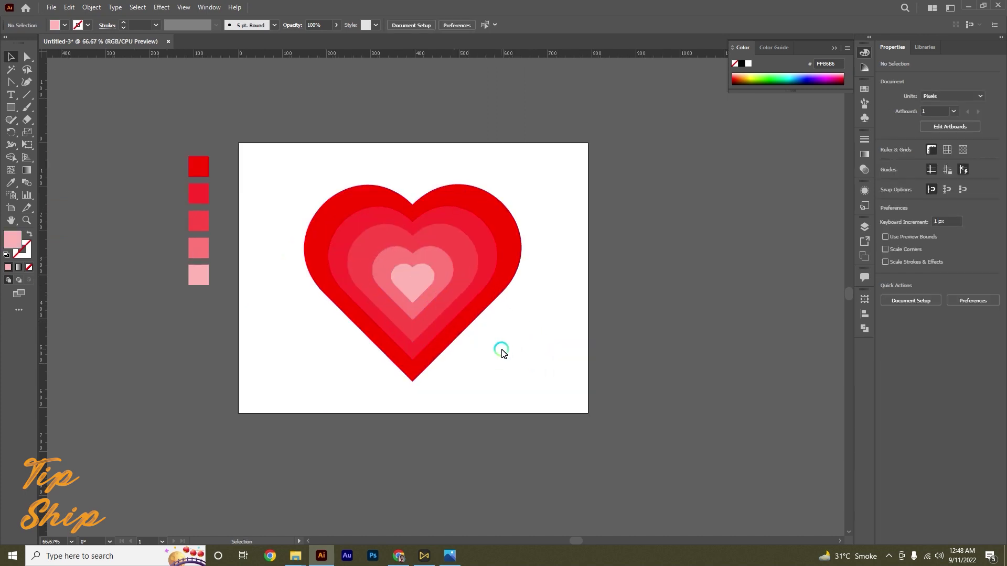
scroll(501, 353, down, 1)
scroll(501, 351, up, 2)
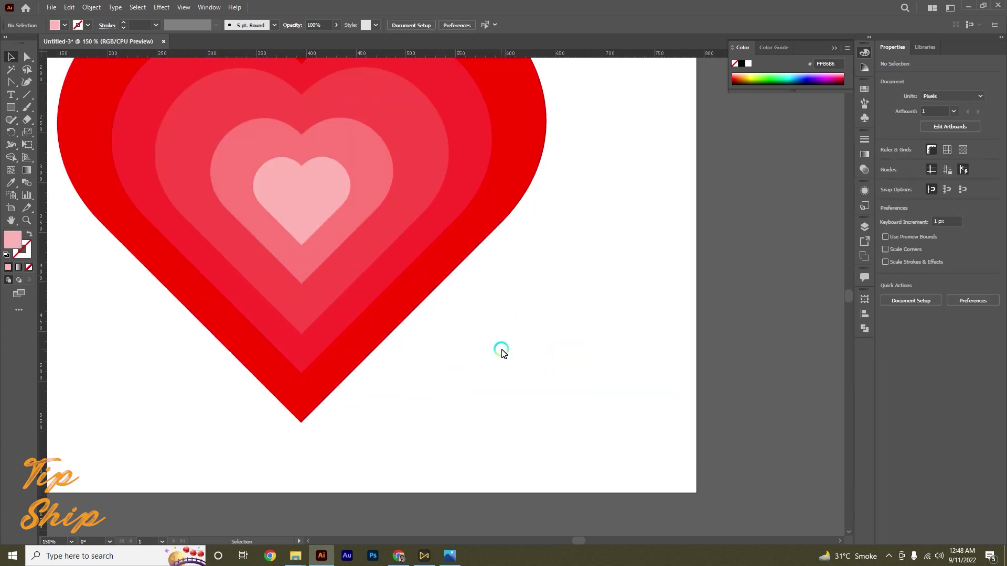
scroll(528, 359, down, 1)
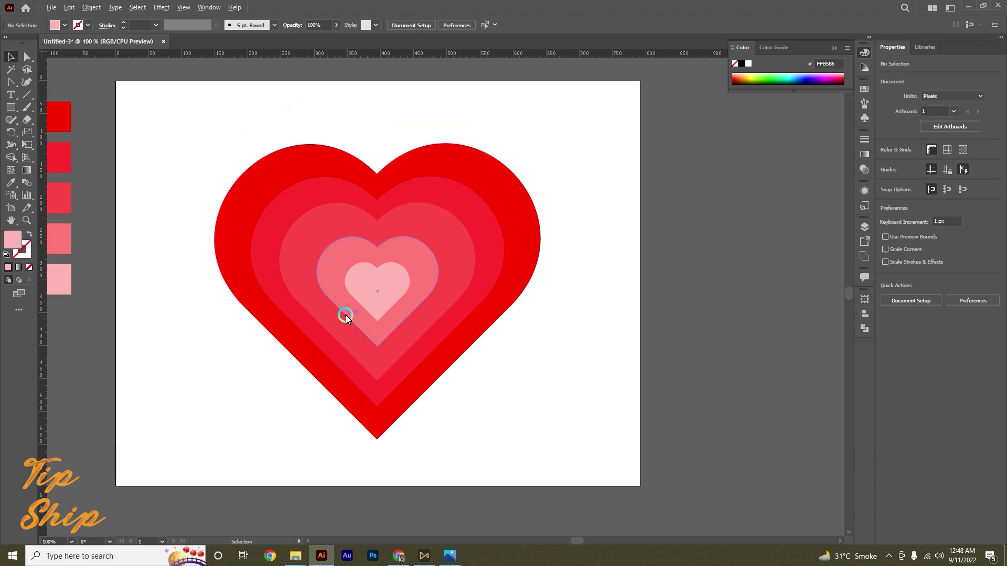
scroll(344, 314, up, 1)
scroll(522, 357, down, 1)
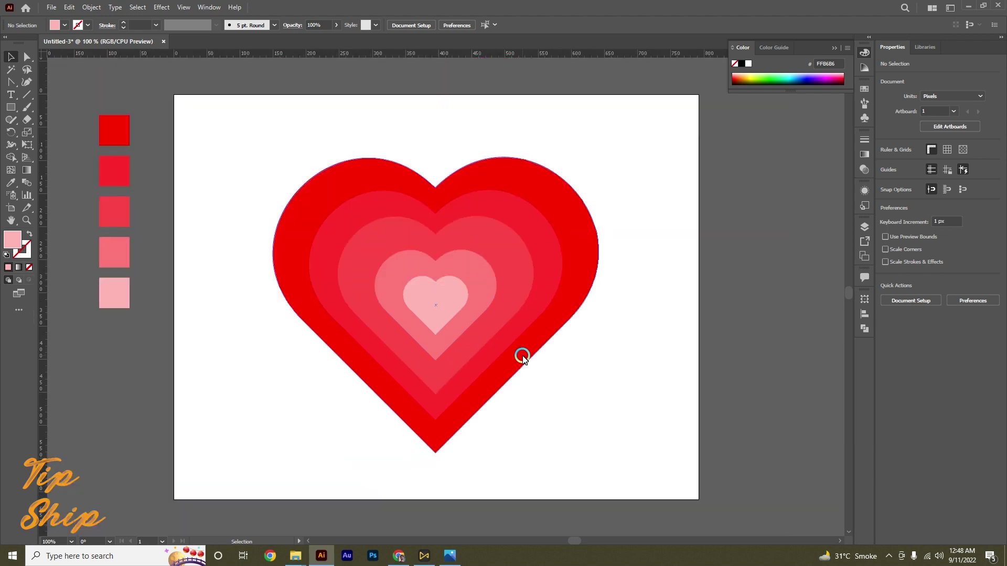